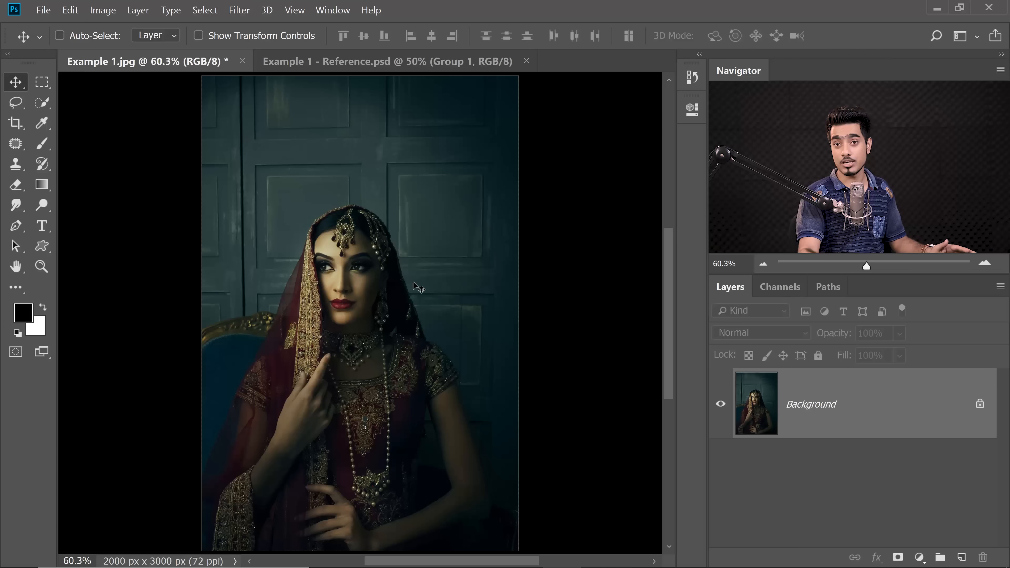
Duplicate the Background layer and rename the copy Duotone
{"action": "key", "text": "ctrl"}
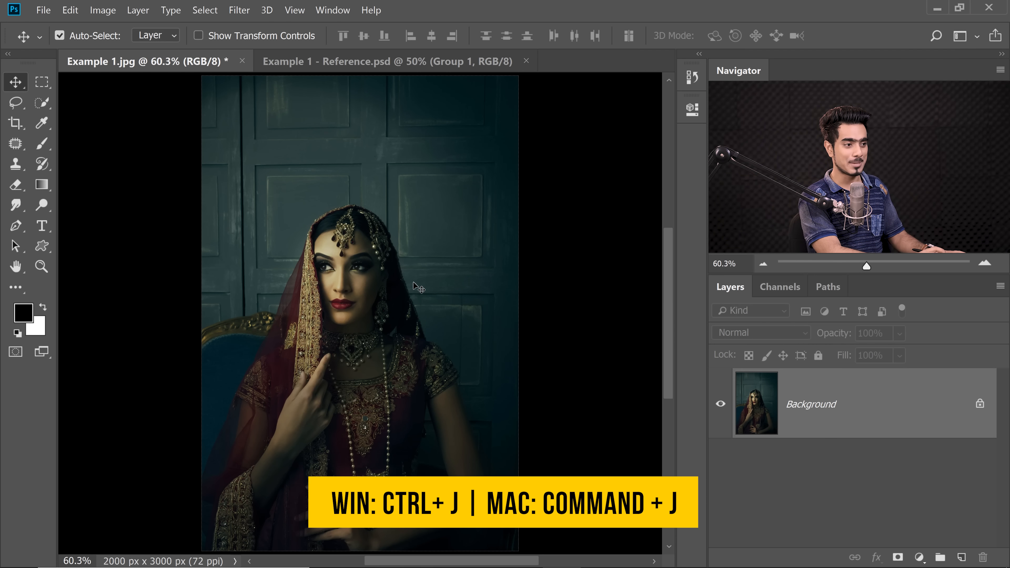
{"action": "key", "text": "ctrl+j"}
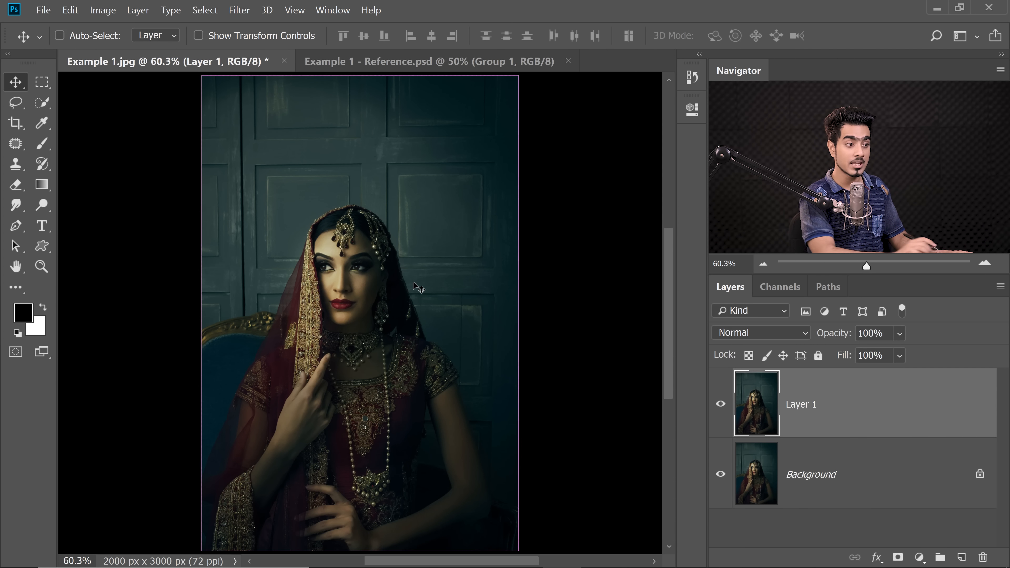
{"action": "double_click", "coordinate": [809, 413]}
{"action": "type", "text": "Duotone"}
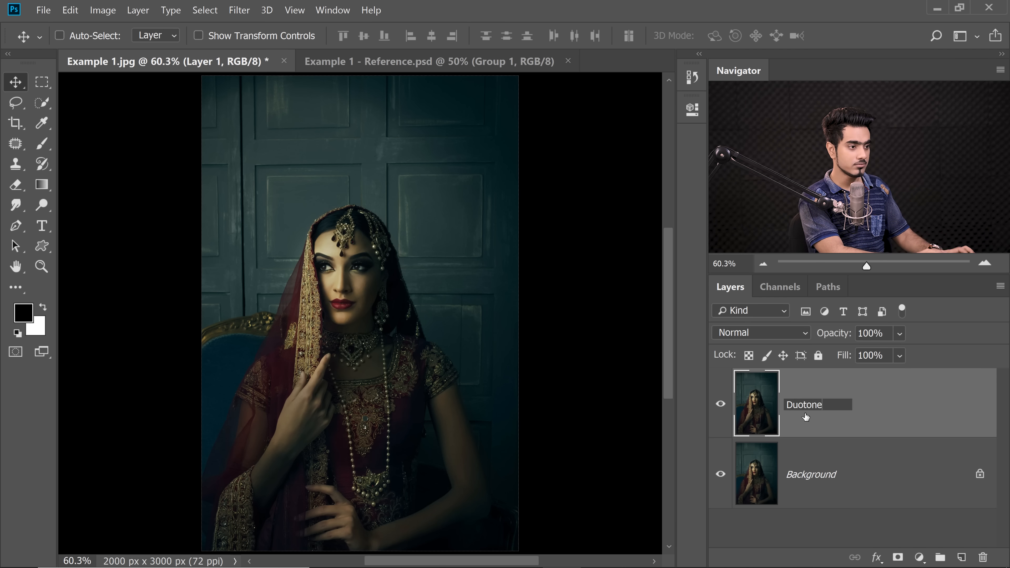
{"action": "key", "text": "Return"}
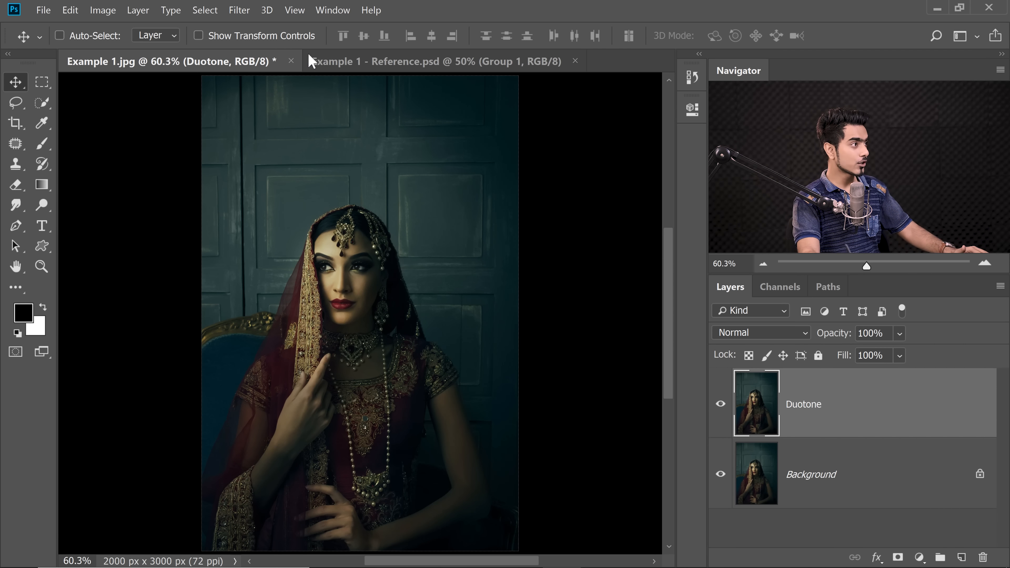
Convert the Duotone layer into a smart object for re-editable smart filters
{"action": "left_click", "coordinate": [239, 10]}
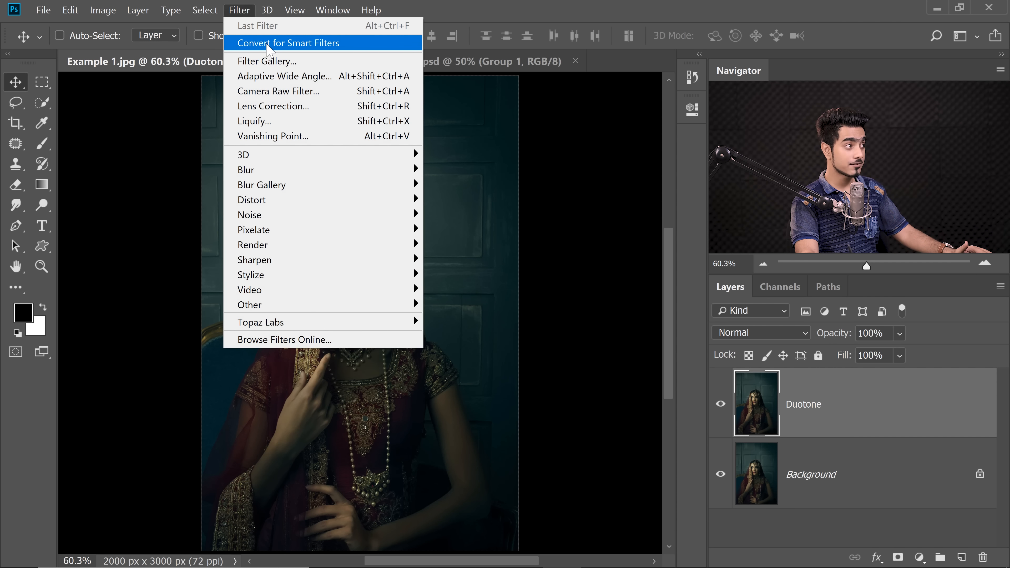
{"action": "left_click", "coordinate": [267, 45]}
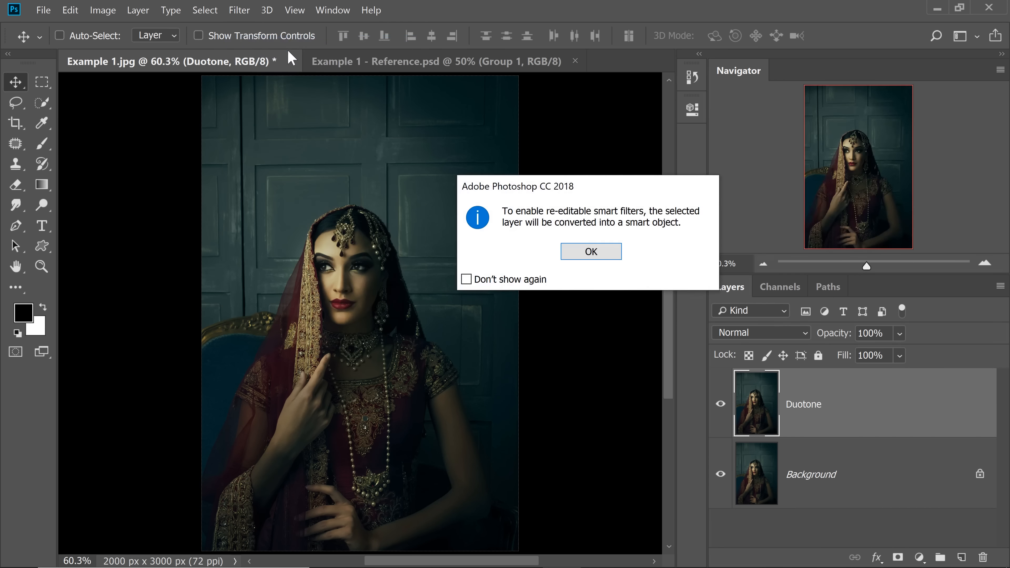
{"action": "left_click", "coordinate": [602, 254]}
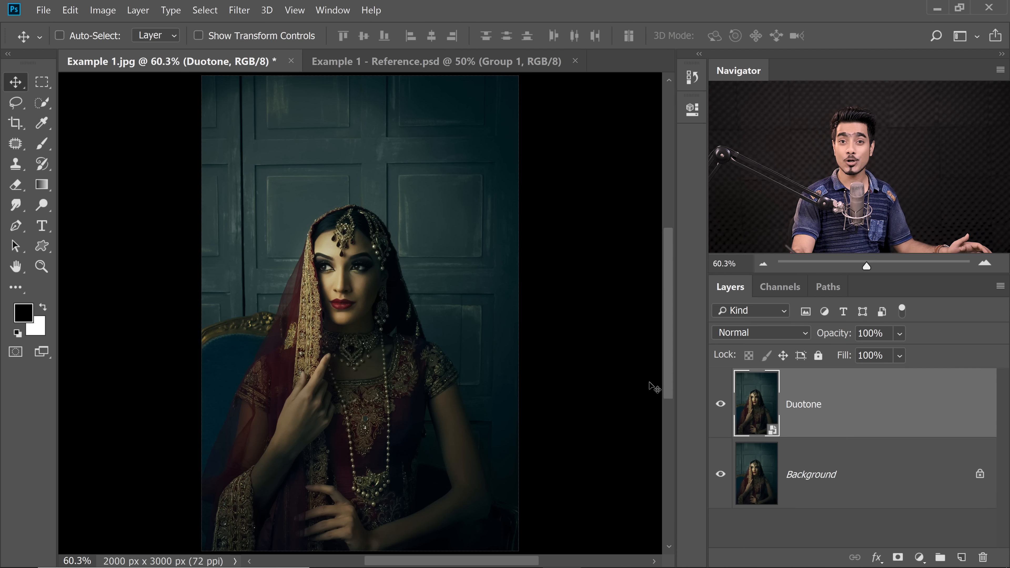
{"action": "right_click", "coordinate": [861, 402]}
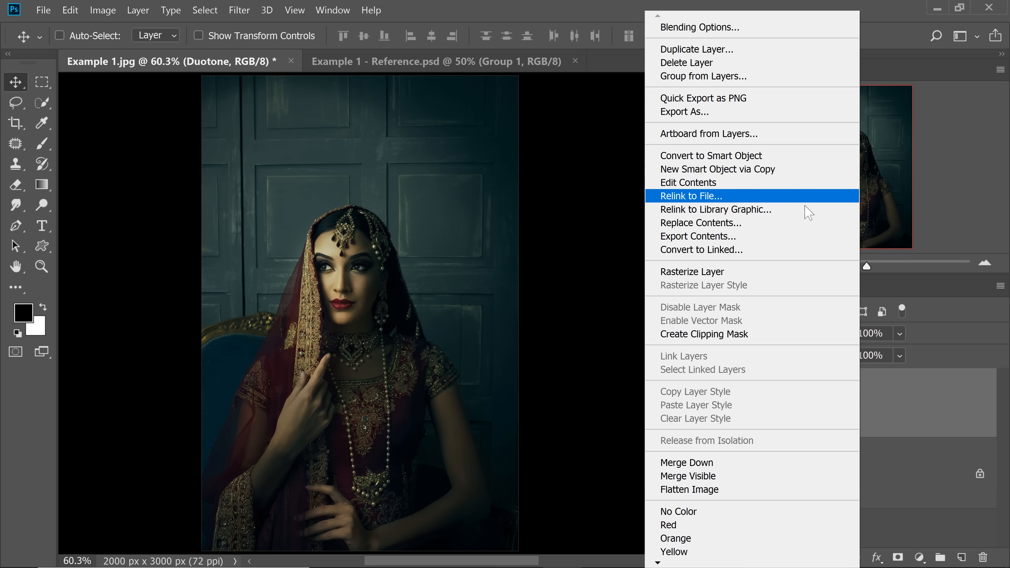
{"action": "left_click", "coordinate": [898, 408]}
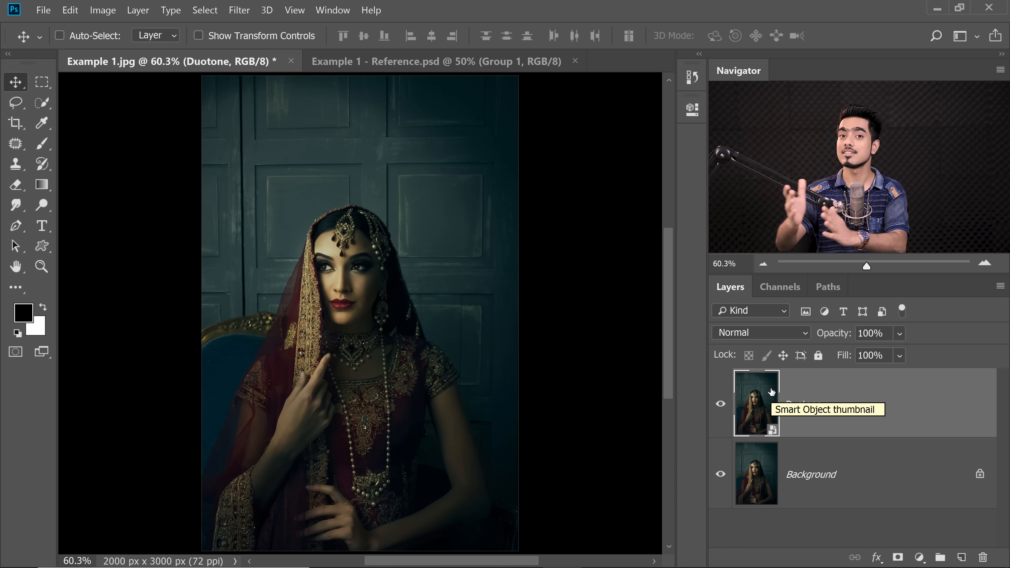
Open the contents of the Duotone smart object and convert that image to Grayscale mode
{"action": "double_click", "coordinate": [754, 404]}
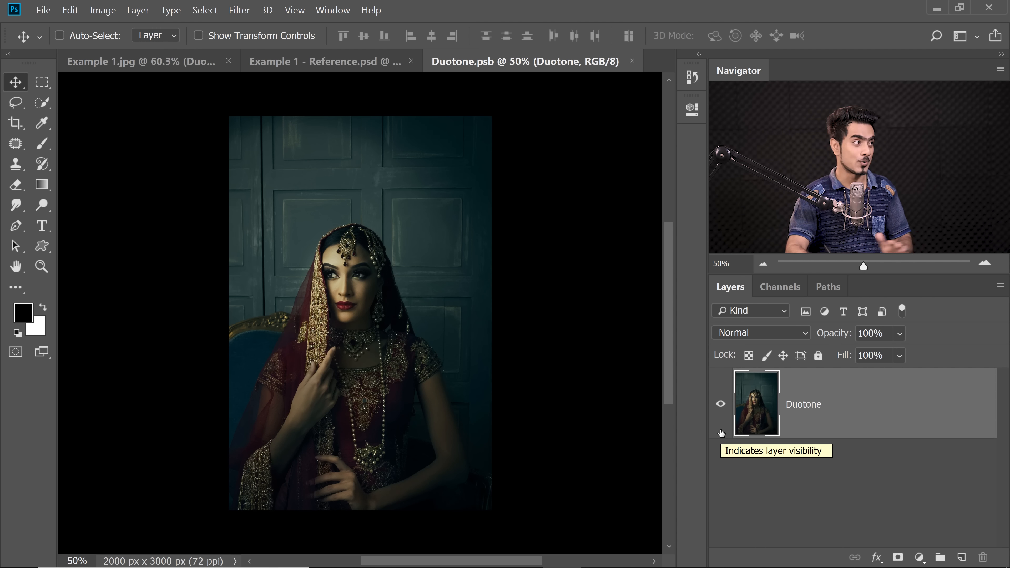
{"action": "left_click", "coordinate": [104, 11]}
{"action": "mouse_move", "coordinate": [131, 27]}
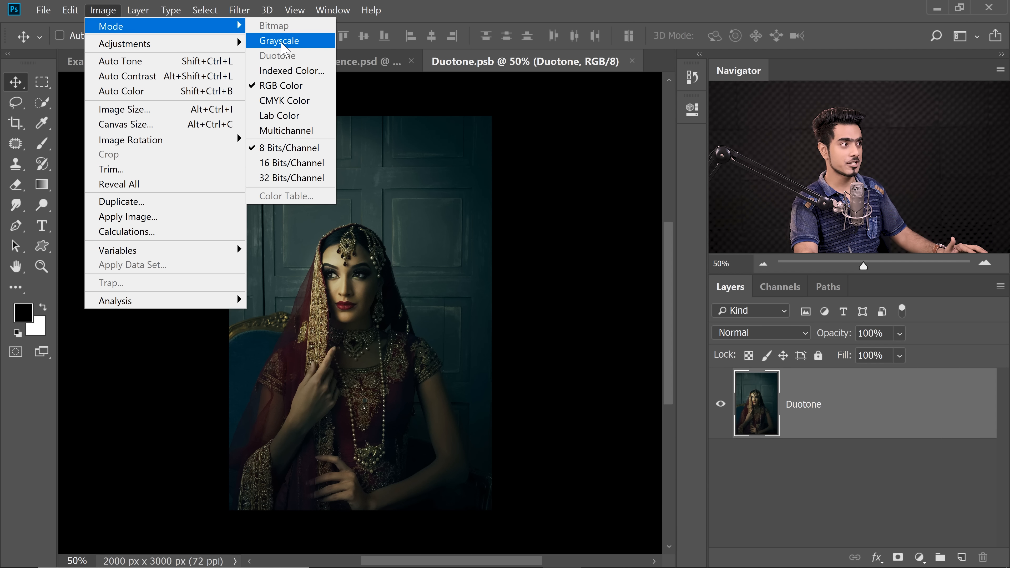
{"action": "left_click", "coordinate": [281, 40]}
{"action": "left_click", "coordinate": [519, 274]}
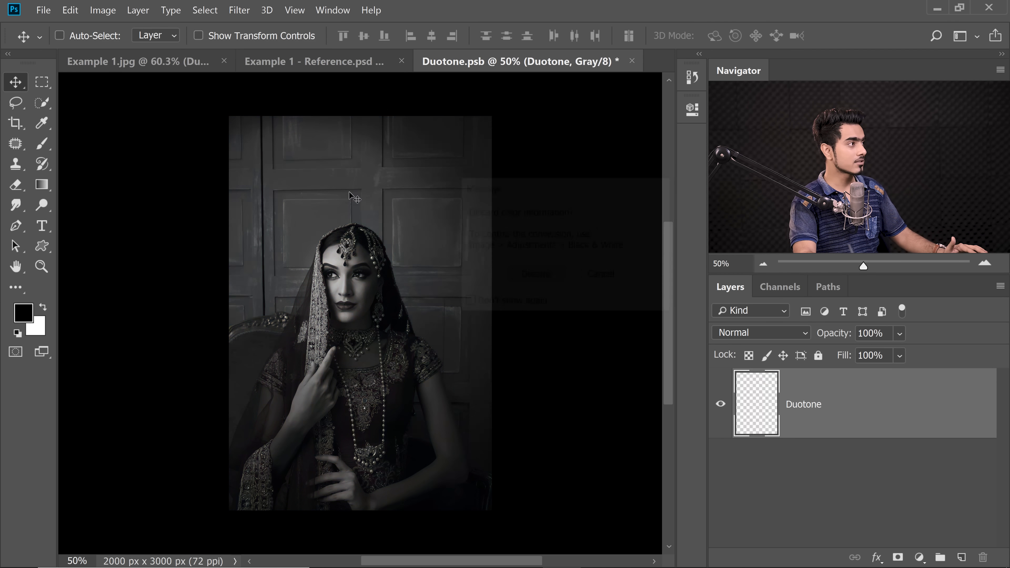
Convert the grayscale image to Duotone mode with the preset Bl 165 red orange 457 brown
{"action": "left_click", "coordinate": [102, 10]}
{"action": "mouse_move", "coordinate": [114, 27]}
{"action": "left_click", "coordinate": [275, 63]}
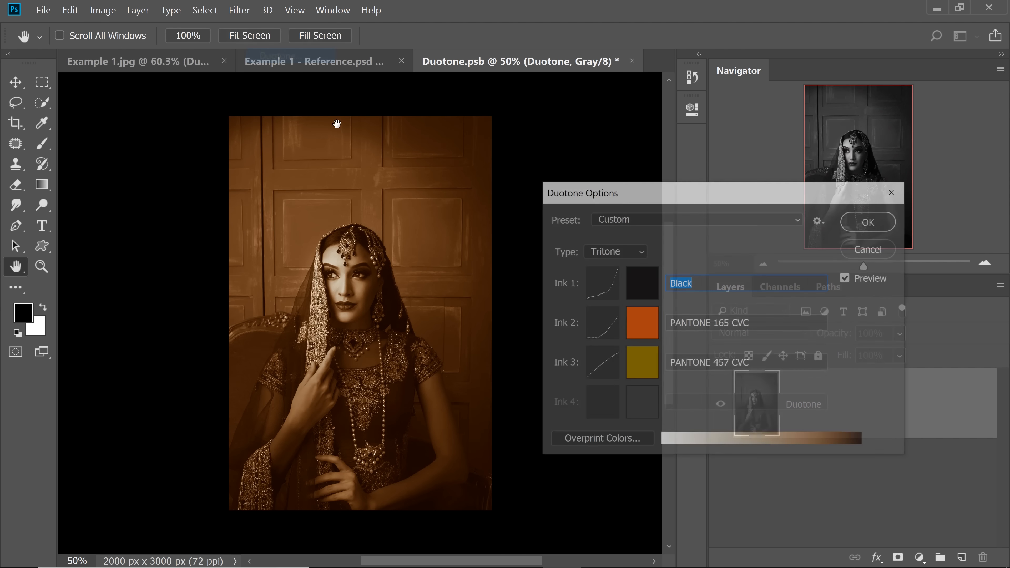
{"action": "left_click", "coordinate": [676, 221]}
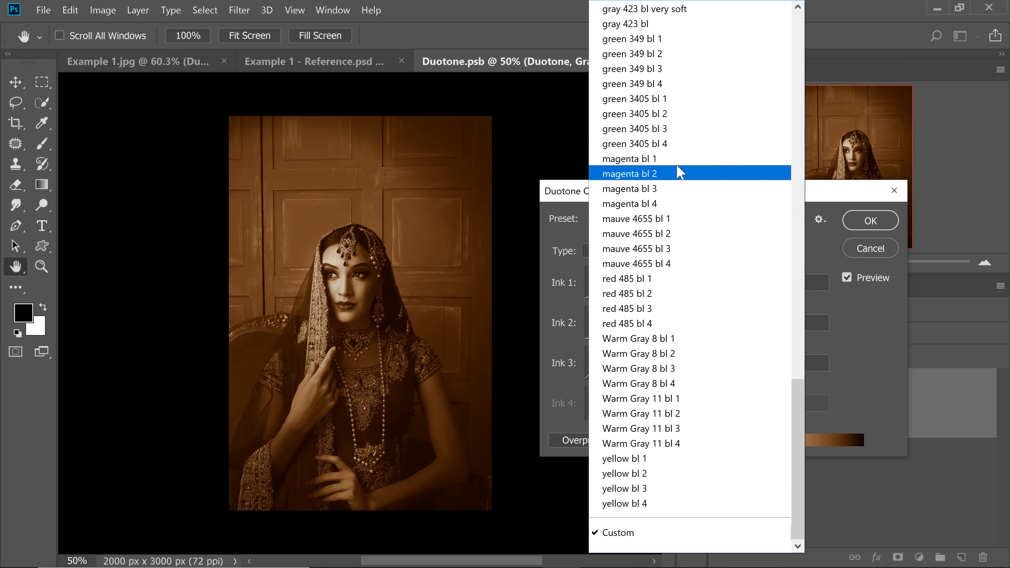
{"action": "left_click_drag", "start_coordinate": [799, 389], "coordinate": [779, 18]}
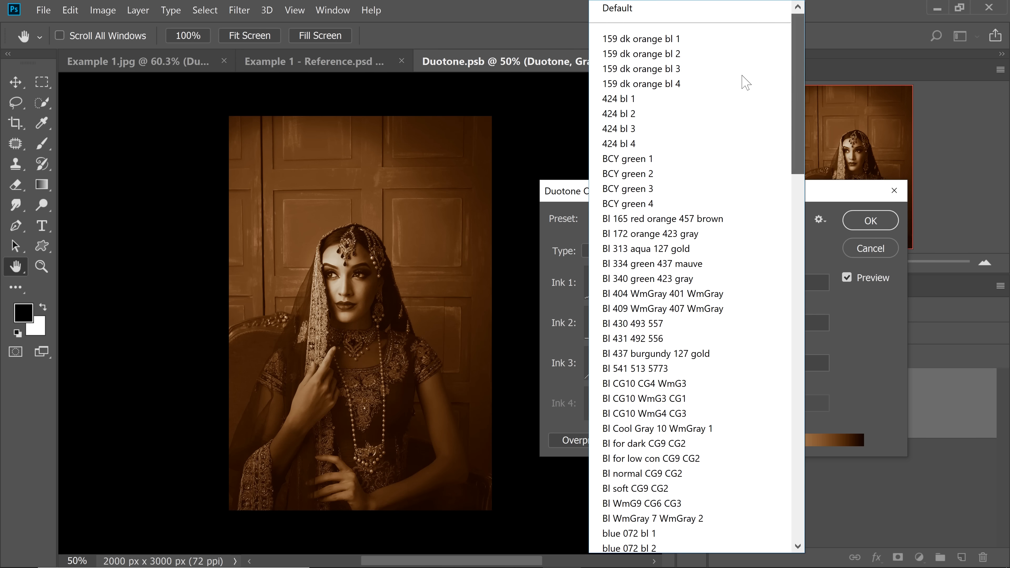
{"action": "left_click", "coordinate": [683, 220]}
{"action": "left_click", "coordinate": [870, 220]}
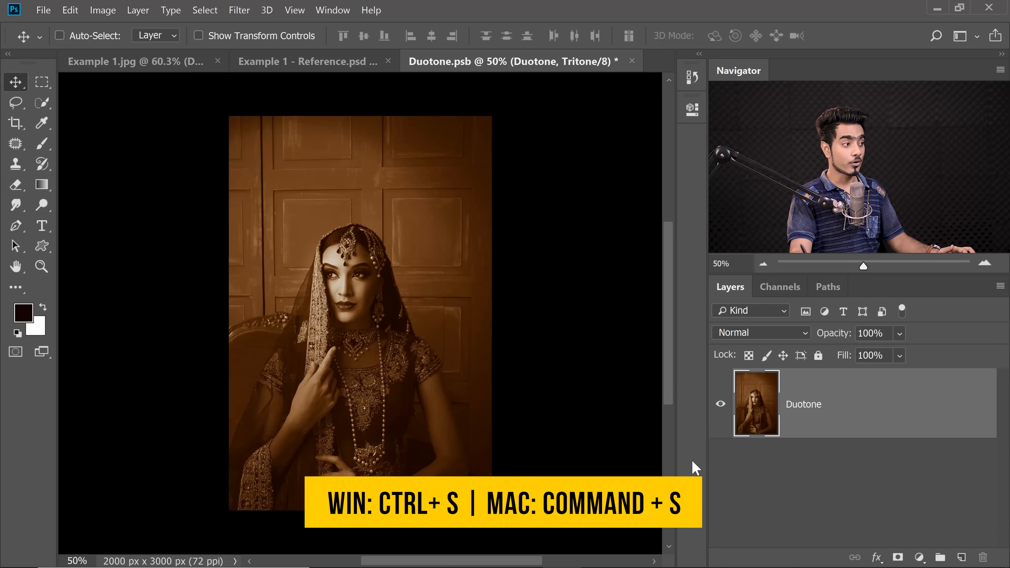
Save the edited smart object contents in Duotone.psb and return to the Example 1.jpg document
{"action": "left_click", "coordinate": [43, 11]}
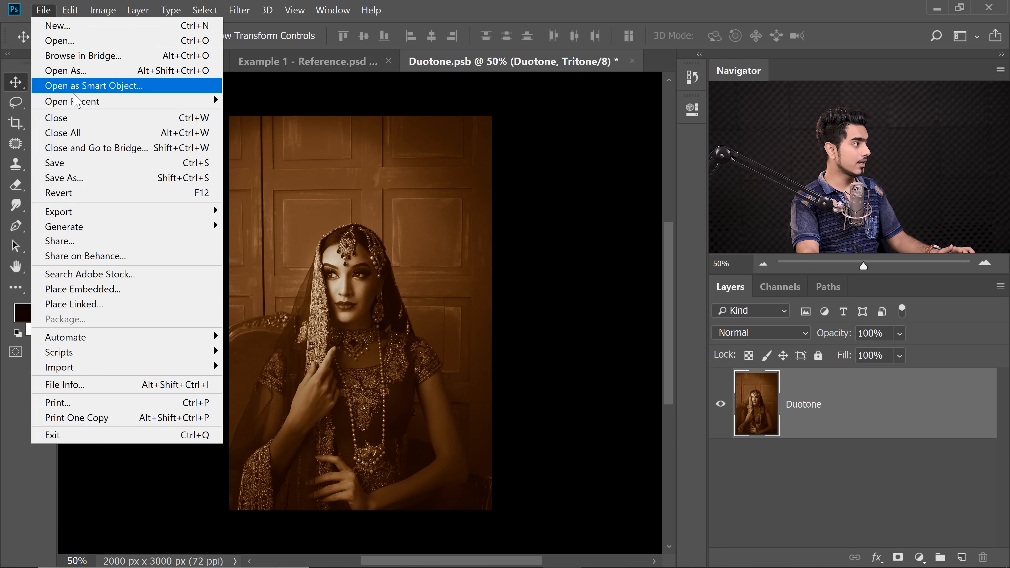
{"action": "left_click", "coordinate": [73, 168]}
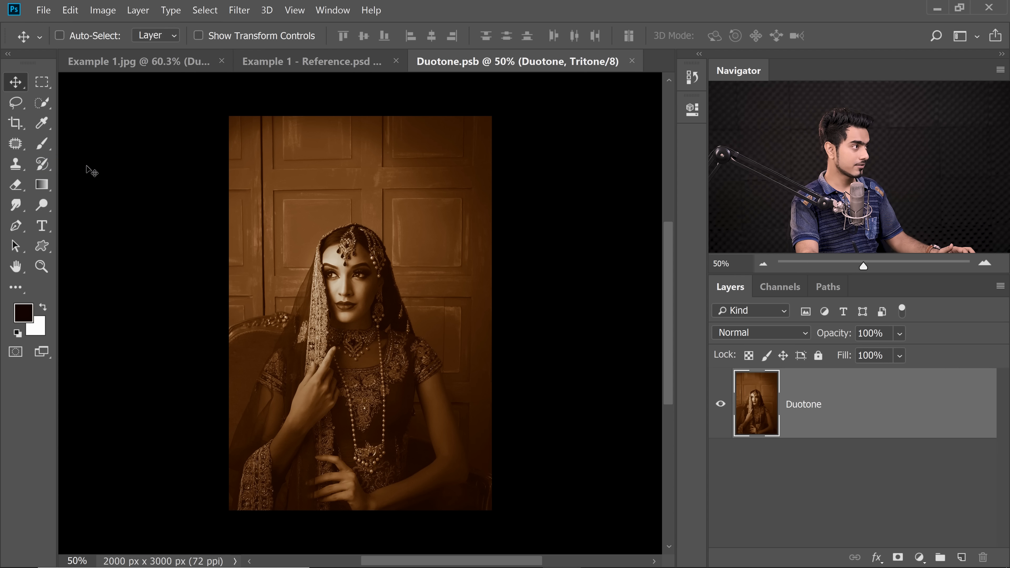
{"action": "left_click", "coordinate": [154, 69]}
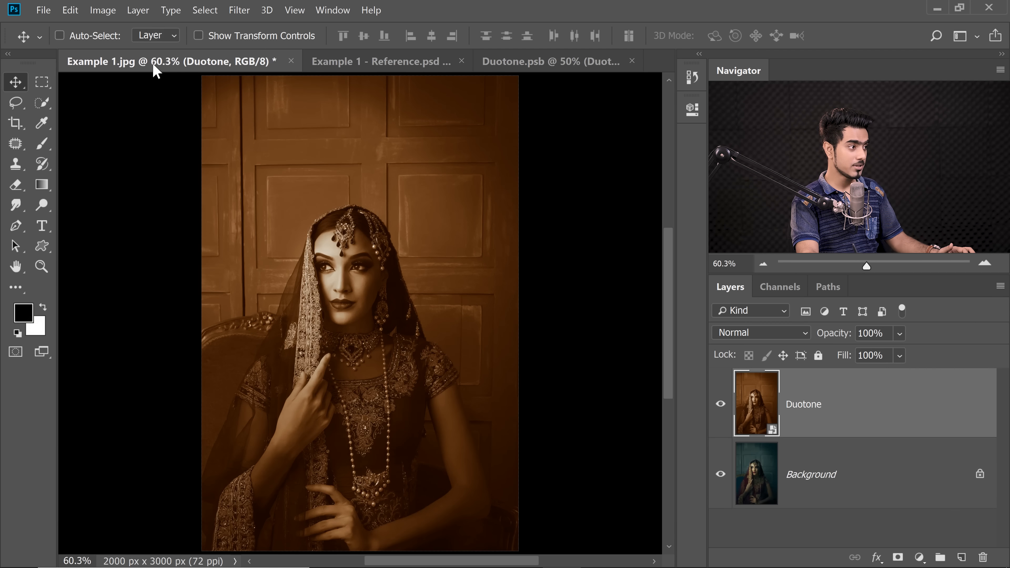
Toggle the Duotone layer's visibility to compare the image with and without the brown toning
{"action": "left_click", "coordinate": [721, 404]}
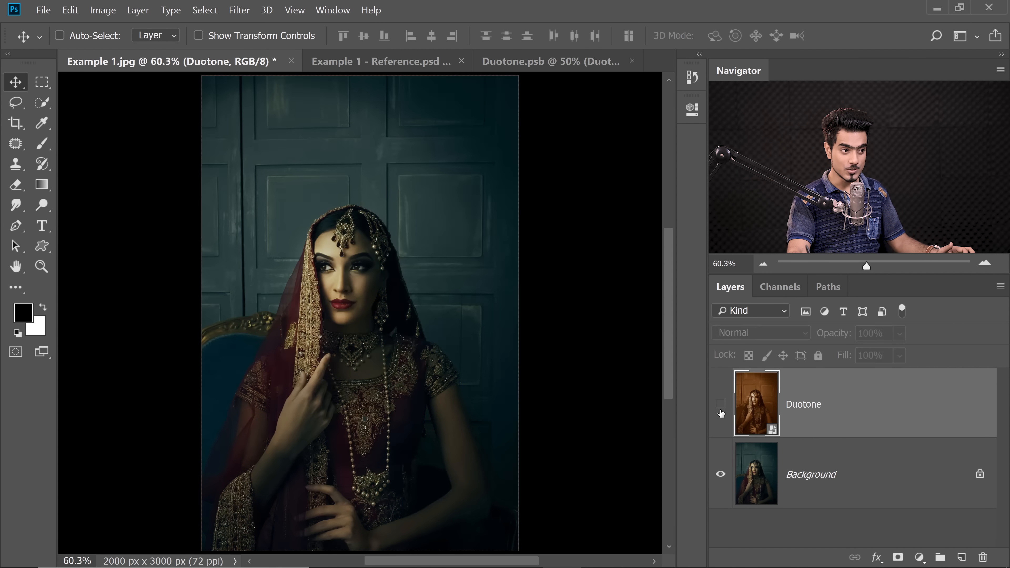
{"action": "left_click", "coordinate": [720, 404]}
{"action": "left_click", "coordinate": [720, 404]}
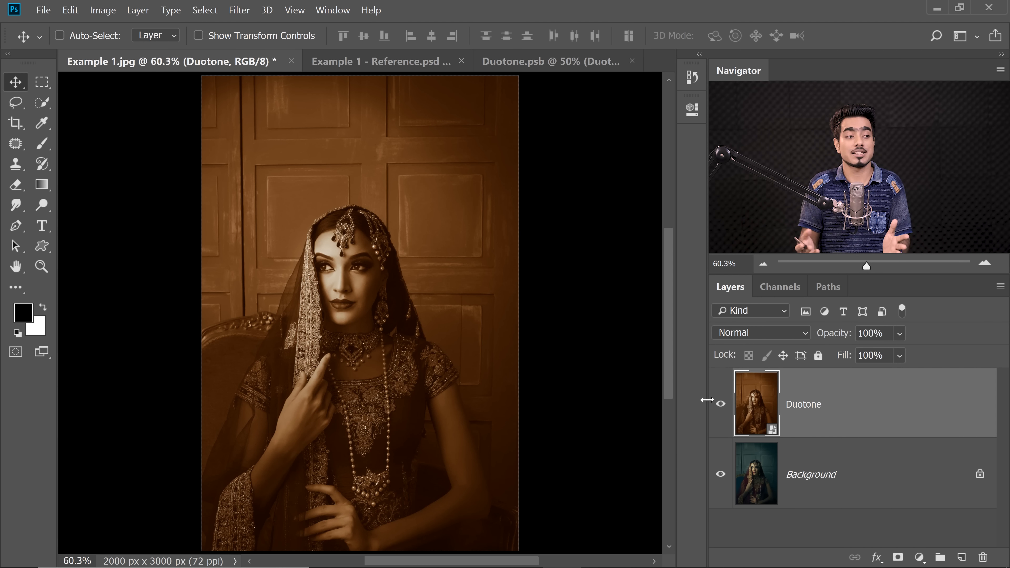
Try the Duotone layer at 70% opacity and restore it to 100%
{"action": "left_click_drag", "start_coordinate": [823, 341], "coordinate": [806, 336]}
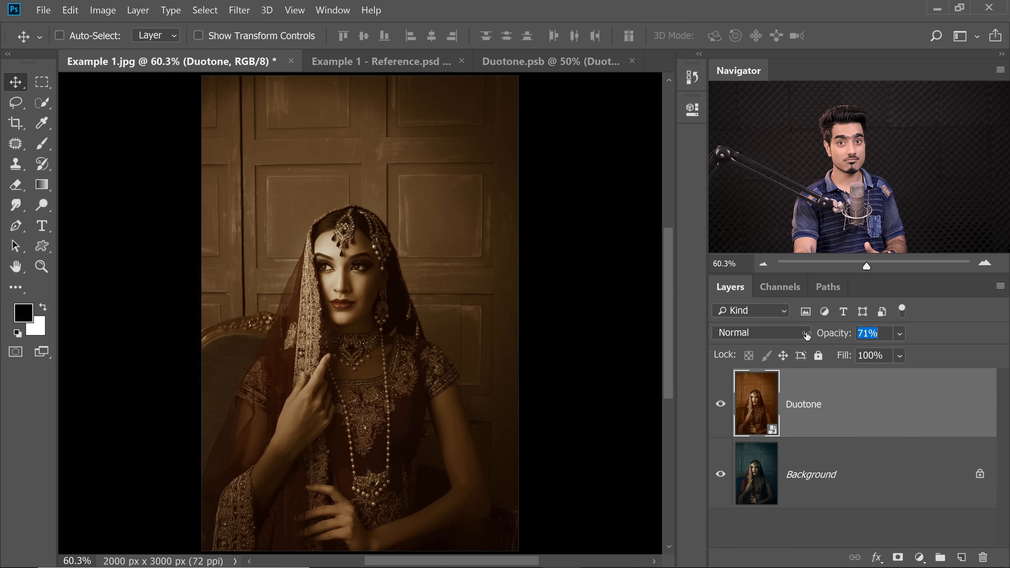
{"action": "left_click_drag", "start_coordinate": [807, 335], "coordinate": [806, 335]}
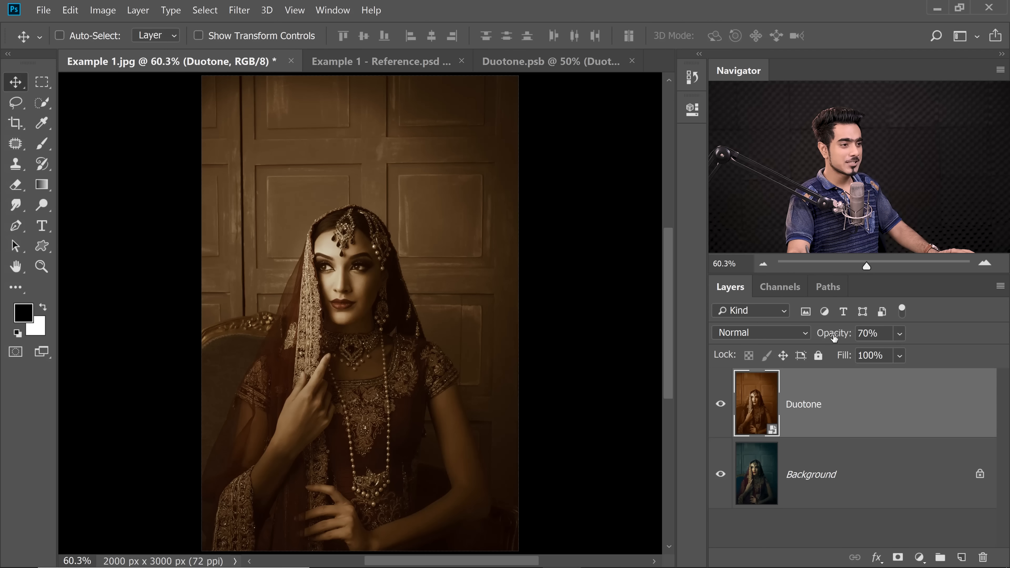
{"action": "left_click_drag", "start_coordinate": [831, 336], "coordinate": [878, 333]}
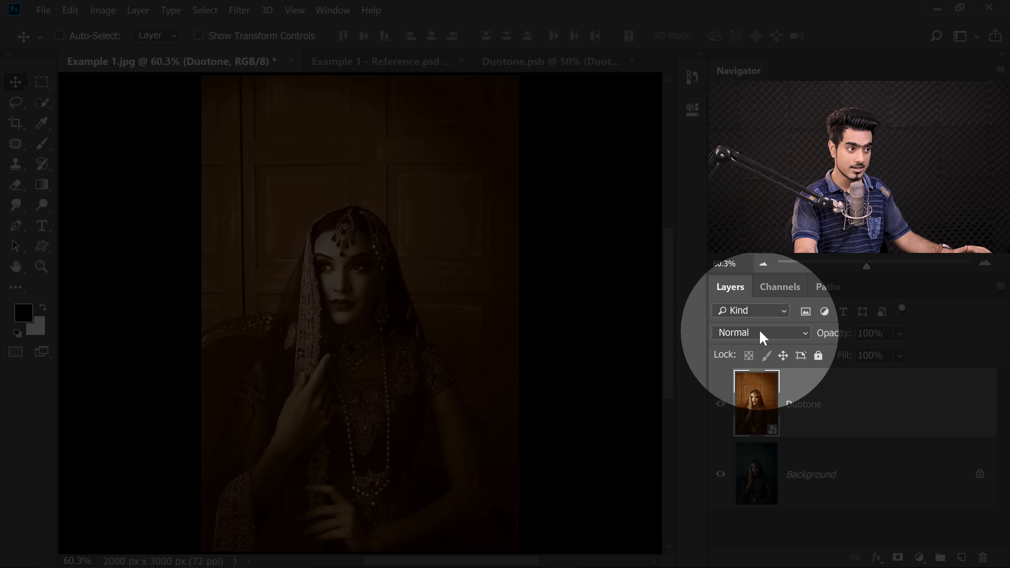
Set the Duotone layer's blend mode to Multiply and examine the effect on the woman's face
{"action": "left_click", "coordinate": [759, 329]}
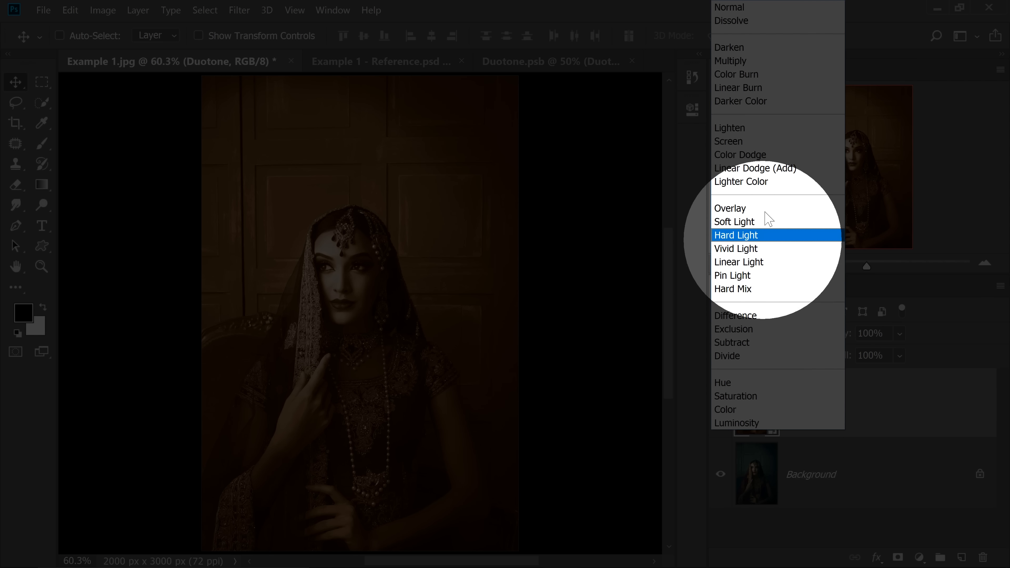
{"action": "left_click", "coordinate": [730, 60]}
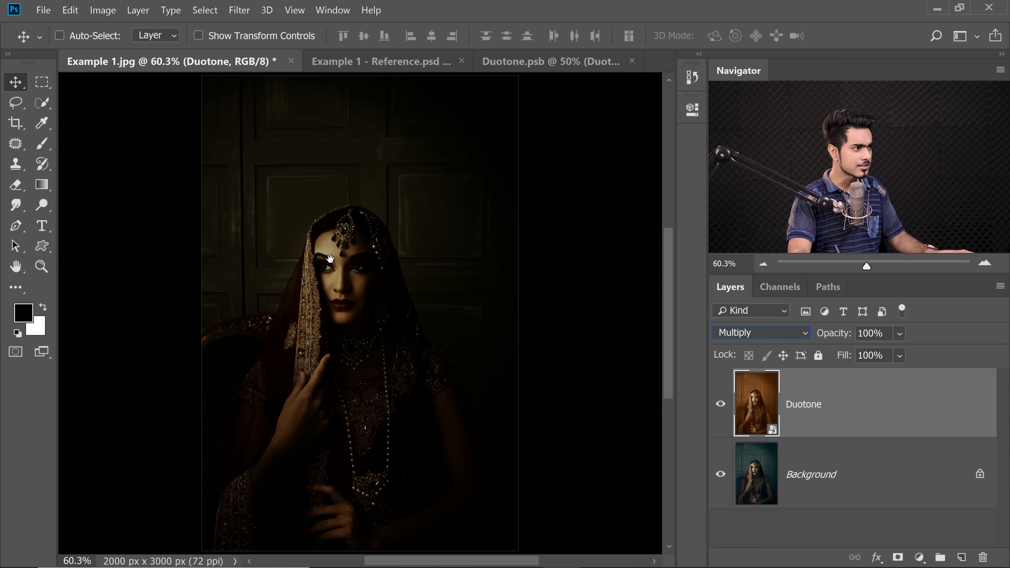
{"action": "left_click_drag", "start_coordinate": [325, 233], "coordinate": [394, 219]}
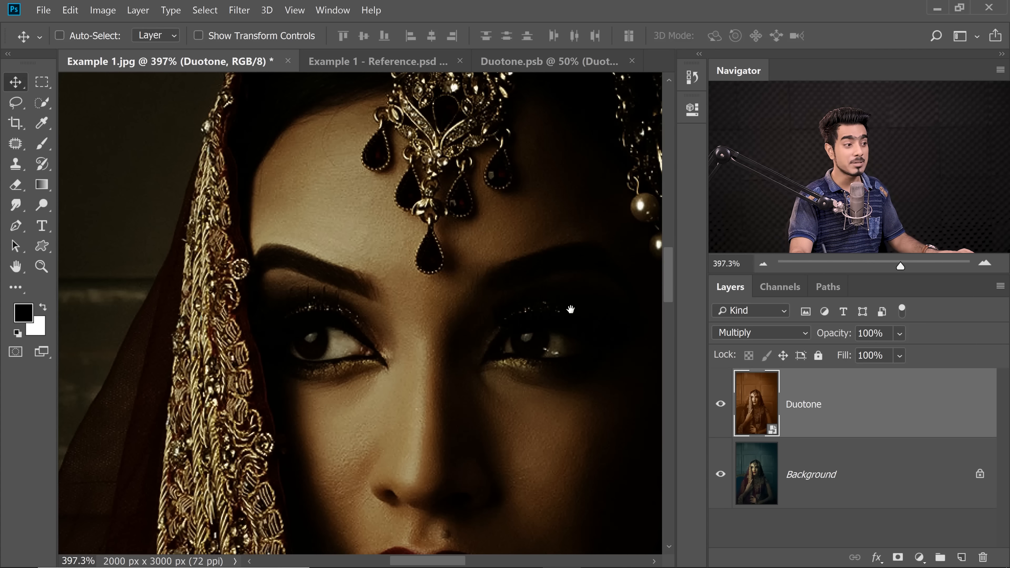
{"action": "left_click_drag", "start_coordinate": [571, 309], "coordinate": [307, 253]}
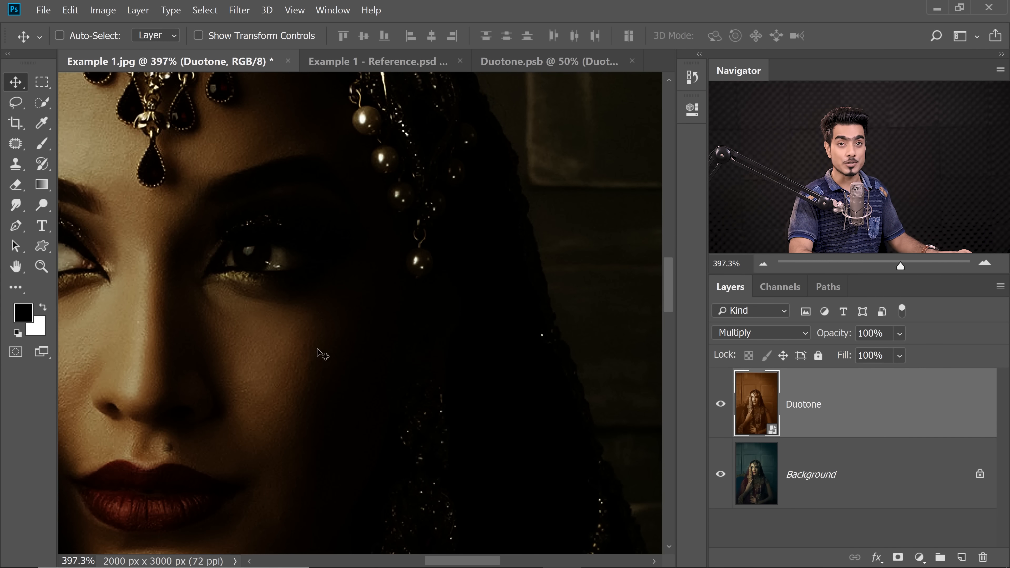
{"action": "key", "text": "ctrl+0"}
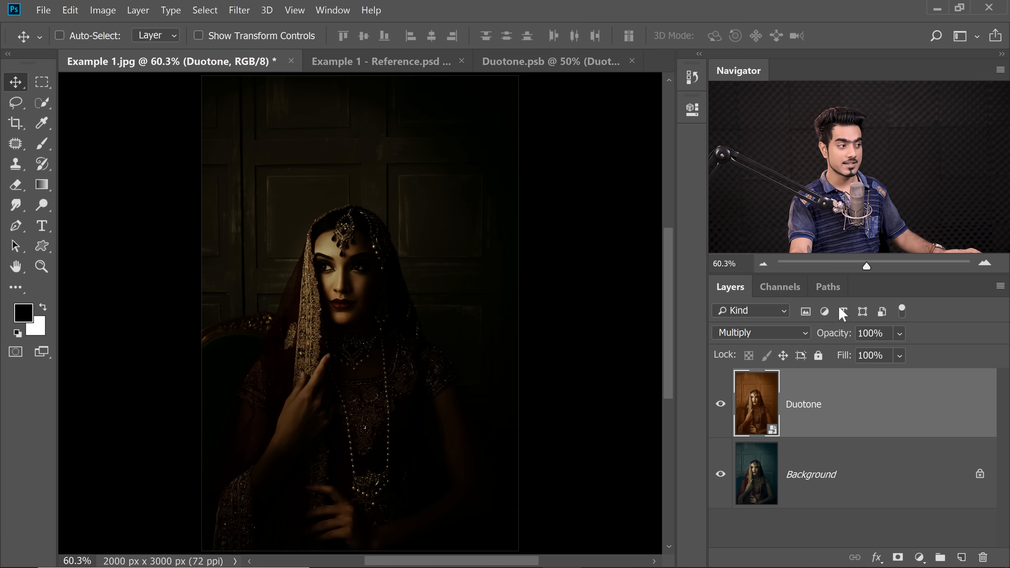
In the Duotone layer's blending options, split the Underlying Layer's black Blend If slider and set its halves to 0 / 255
{"action": "double_click", "coordinate": [934, 416]}
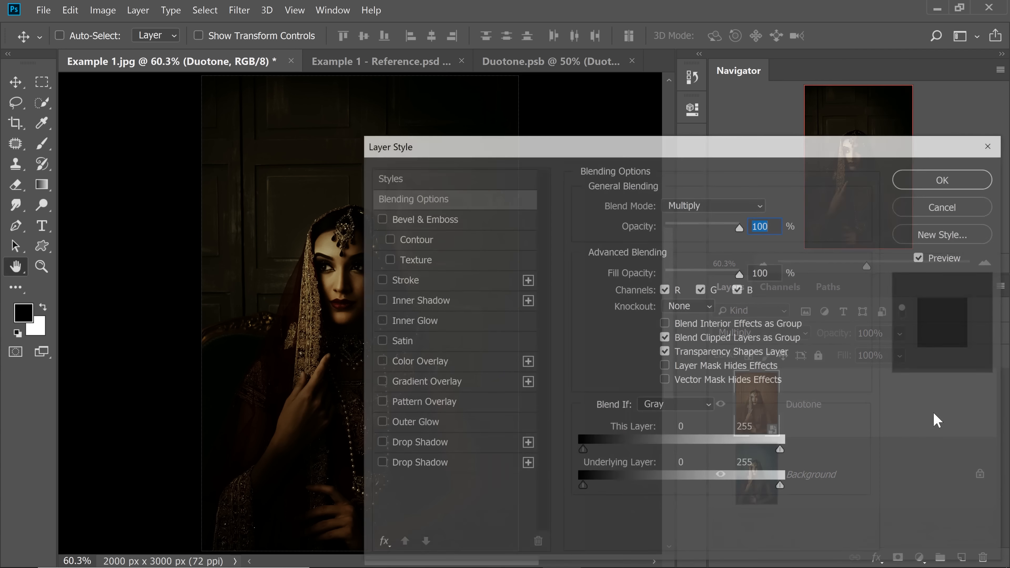
{"action": "left_click_drag", "start_coordinate": [626, 153], "coordinate": [745, 97]}
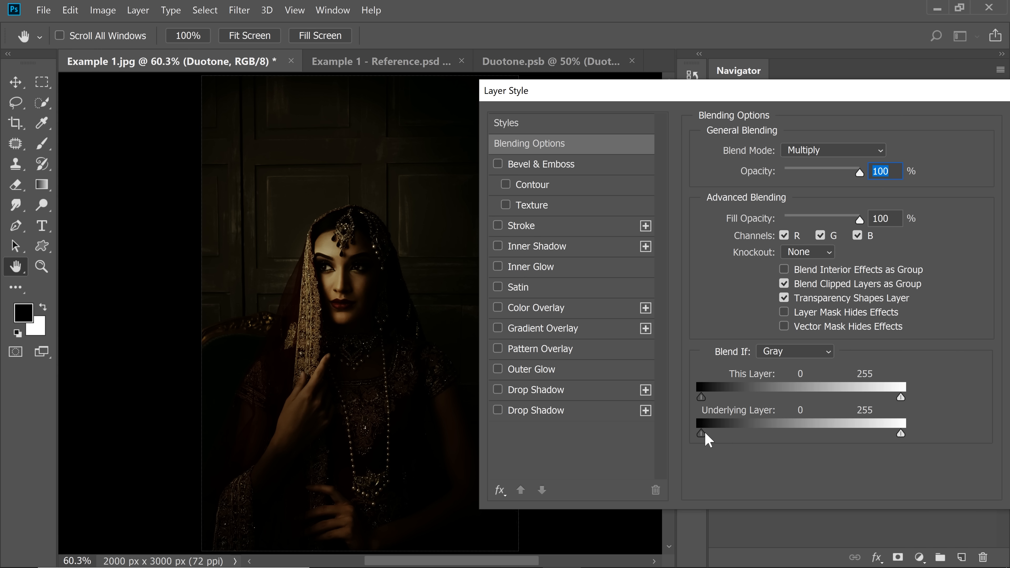
{"action": "left_click_drag", "start_coordinate": [703, 435], "coordinate": [740, 440]}
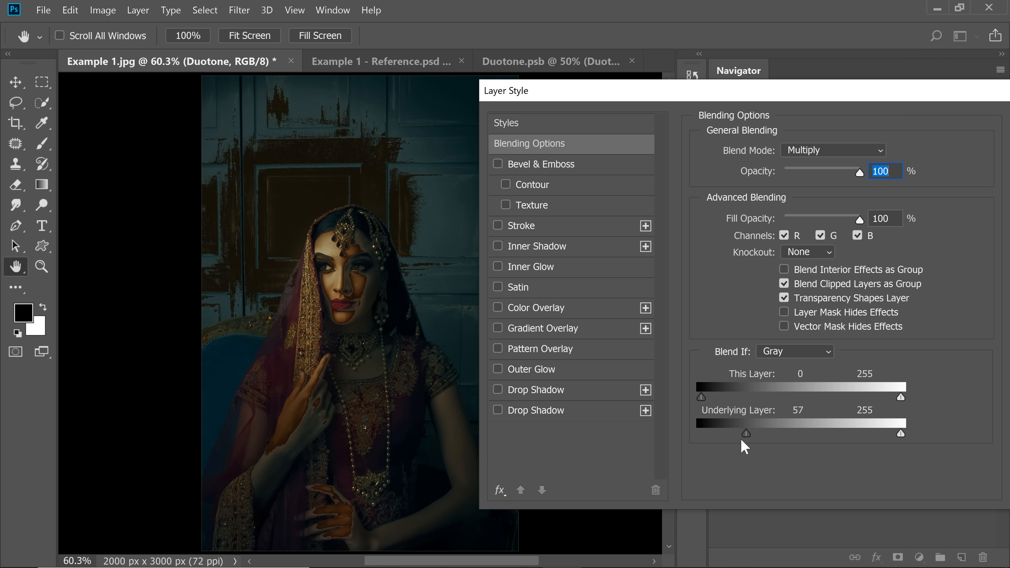
{"action": "key", "text": "alt"}
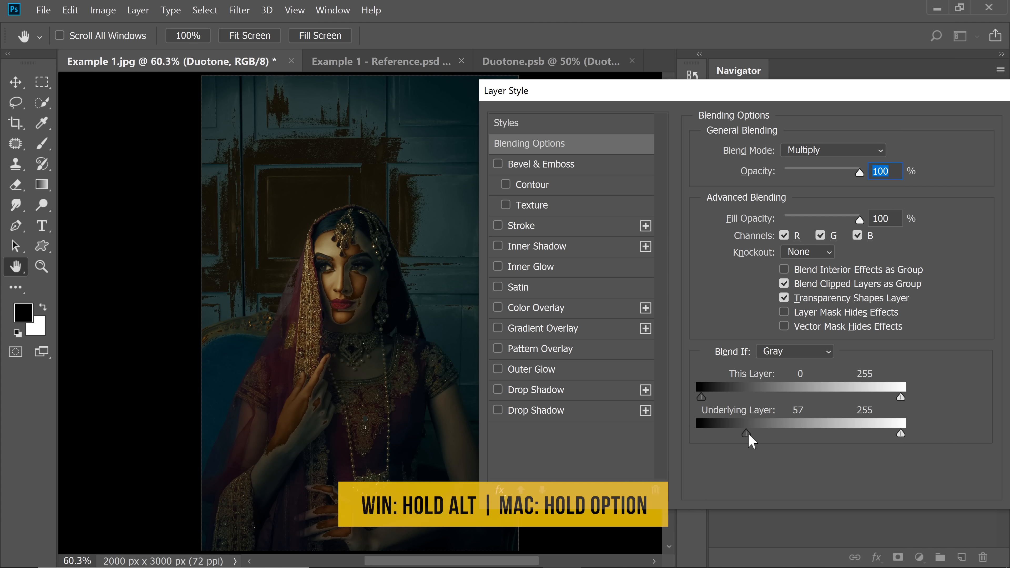
{"action": "left_click_drag", "start_coordinate": [750, 437], "coordinate": [939, 437]}
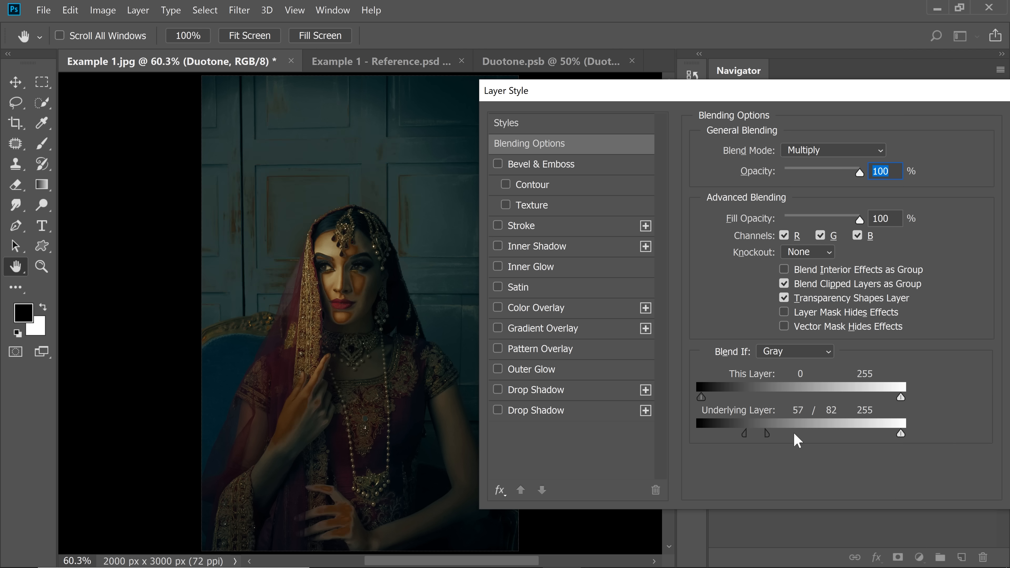
{"action": "left_click_drag", "start_coordinate": [744, 440], "coordinate": [614, 444]}
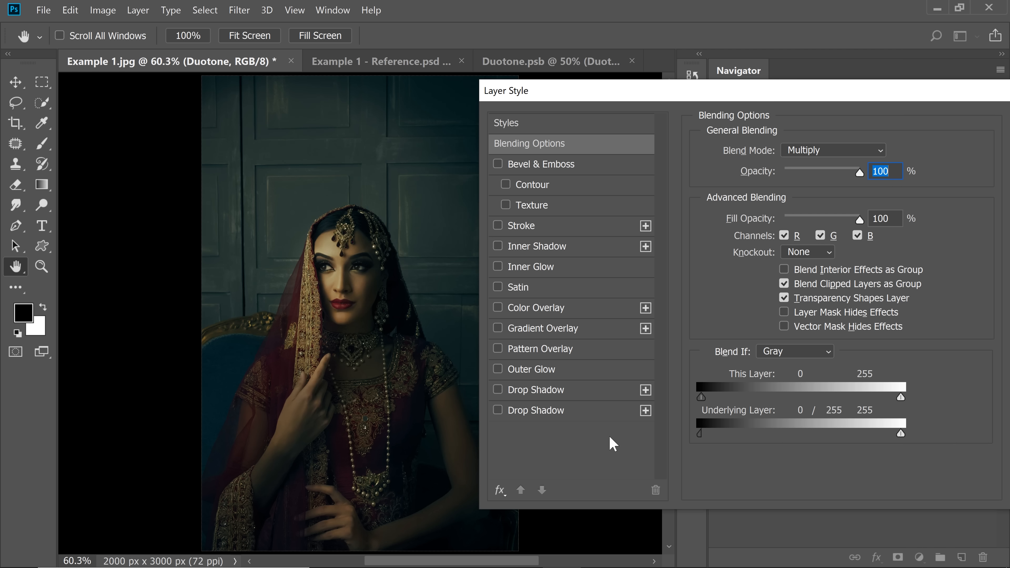
Apply the Duotone layer's blending options and toggle its visibility to compare the effect on the woman's face
{"action": "left_click_drag", "start_coordinate": [787, 101], "coordinate": [697, 100]}
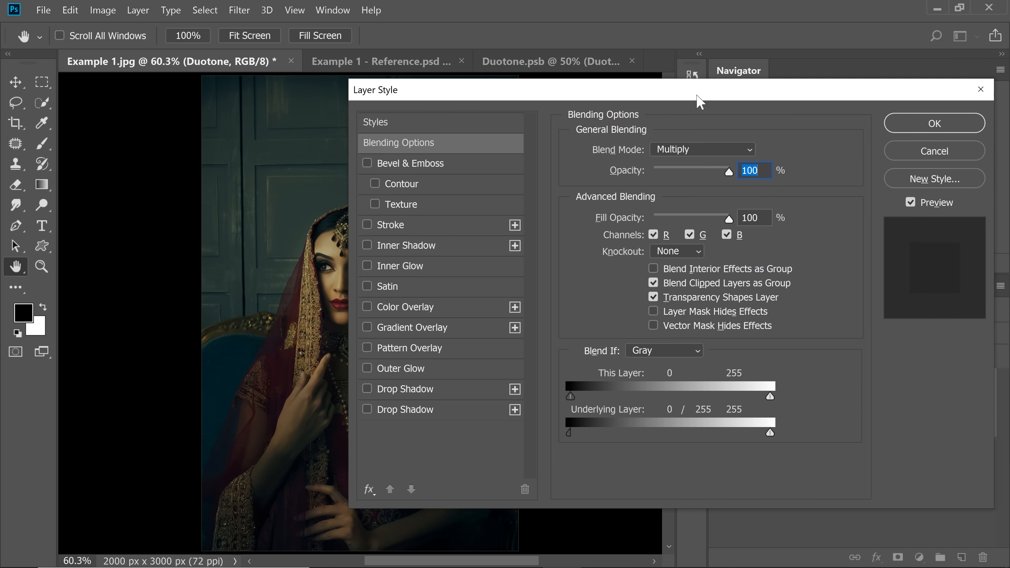
{"action": "left_click", "coordinate": [906, 126]}
{"action": "left_click_drag", "start_coordinate": [336, 245], "coordinate": [378, 244]}
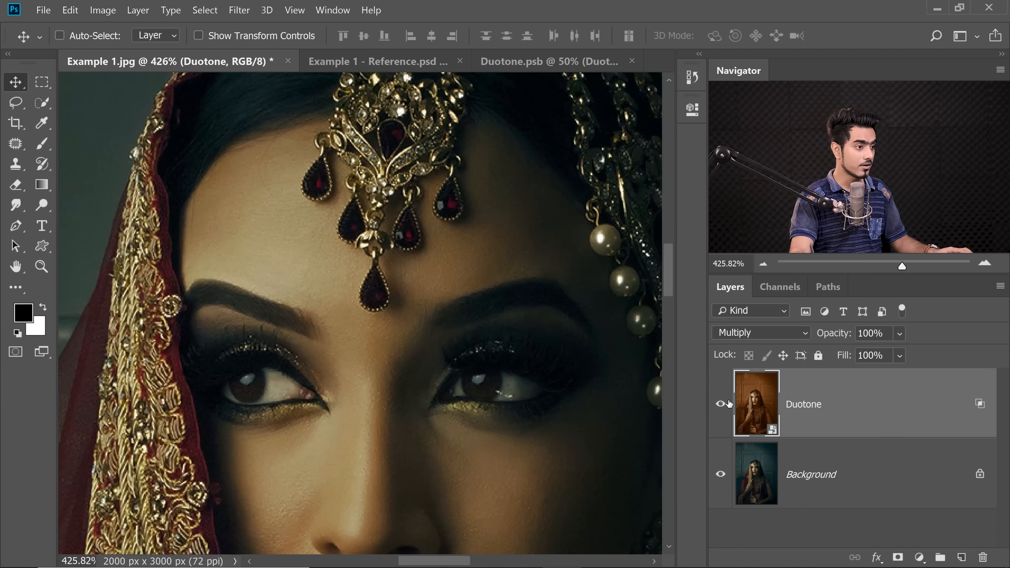
{"action": "left_click", "coordinate": [722, 407]}
{"action": "left_click", "coordinate": [721, 407]}
{"action": "left_click_drag", "start_coordinate": [530, 337], "coordinate": [495, 338]}
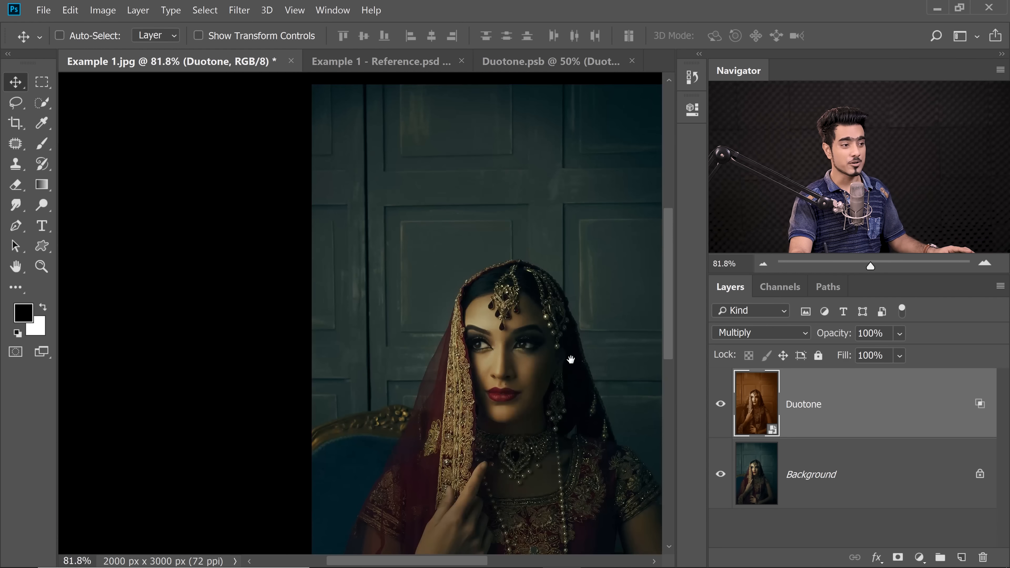
{"action": "left_click_drag", "start_coordinate": [572, 359], "coordinate": [498, 317]}
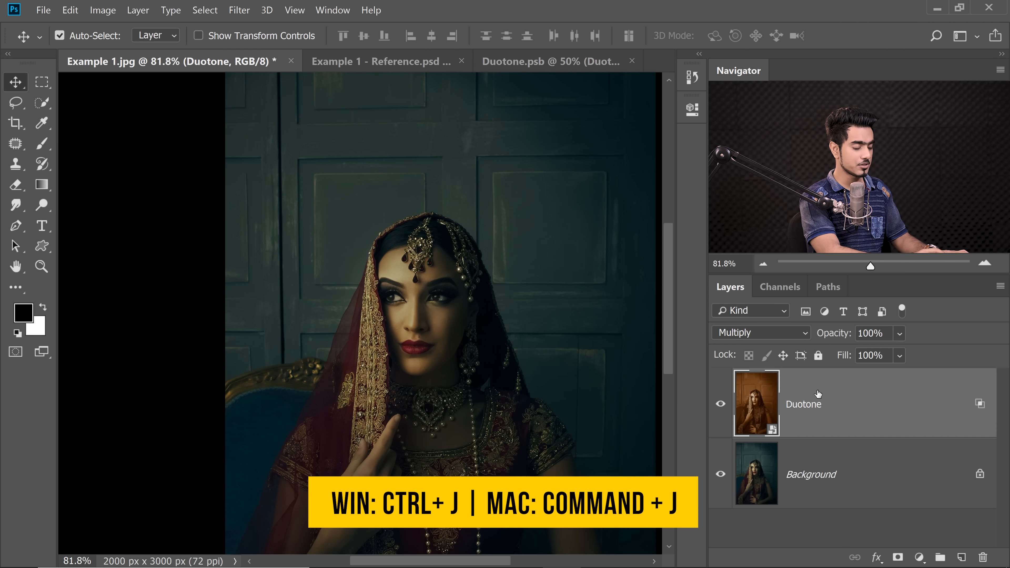
Duplicate the Duotone layer and rename the original layer as Multiply
{"action": "key", "text": "ctrl+j"}
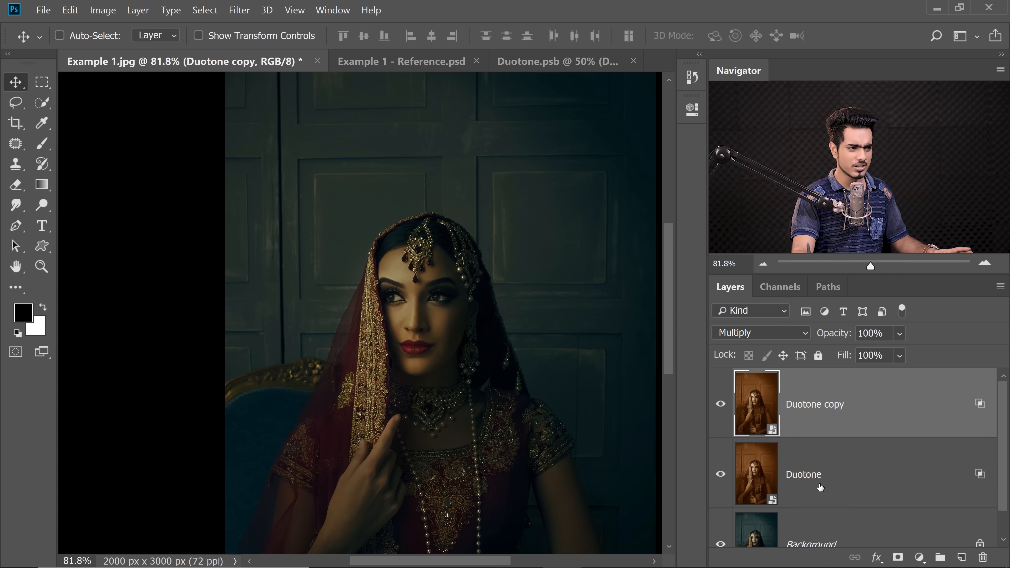
{"action": "double_click", "coordinate": [811, 474]}
{"action": "type", "text": "Mul"}
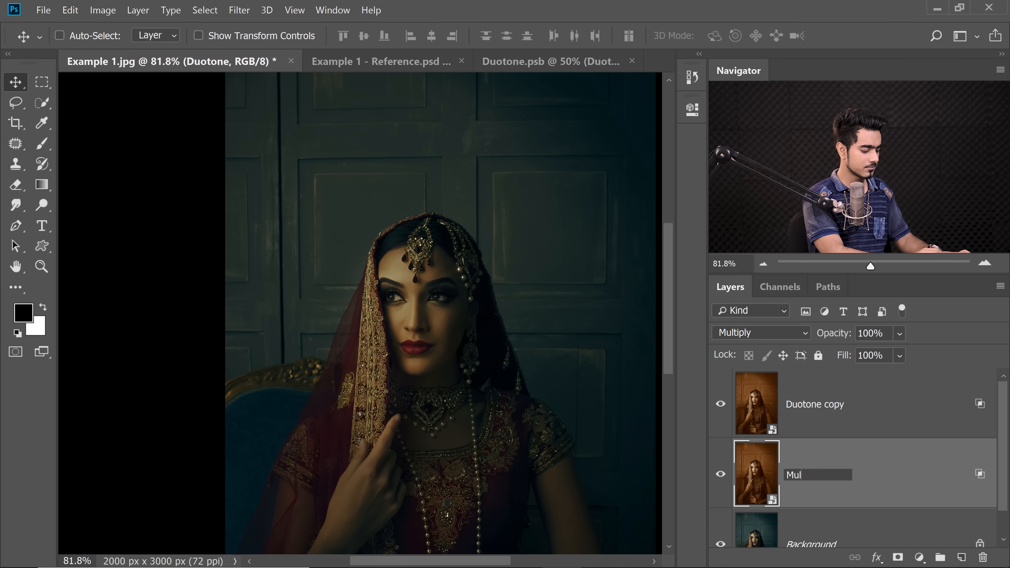
{"action": "type", "text": "tiply"}
{"action": "key", "text": "Return"}
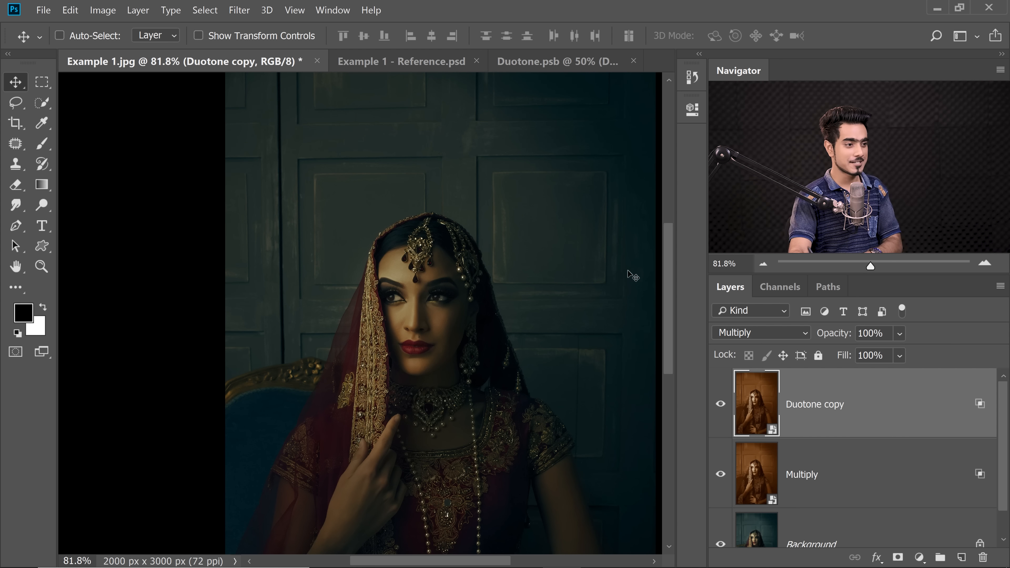
Clear the layer style of the Duotone copy layer and set its blend mode to Screen
{"action": "right_click", "coordinate": [923, 406]}
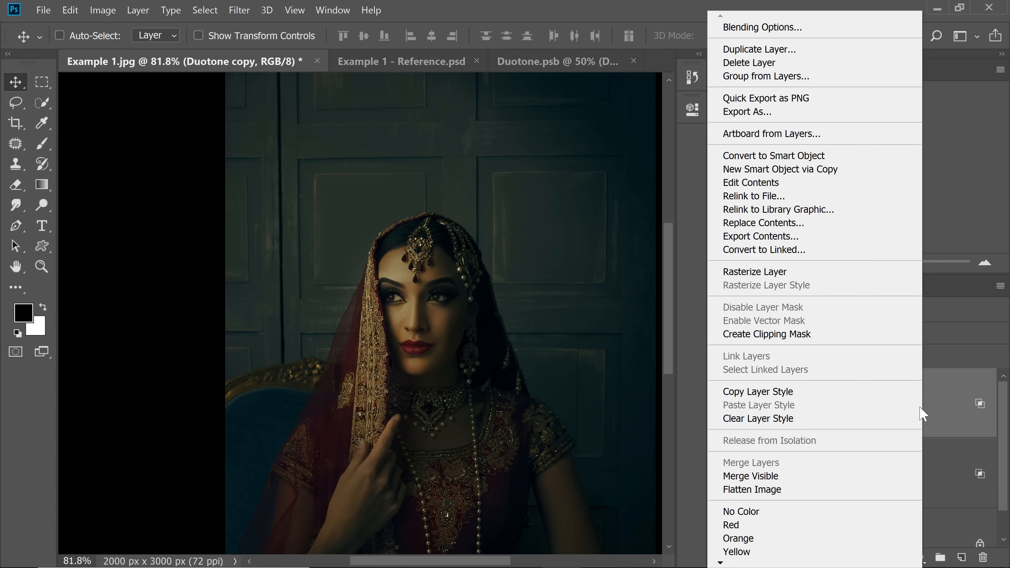
{"action": "left_click", "coordinate": [791, 426]}
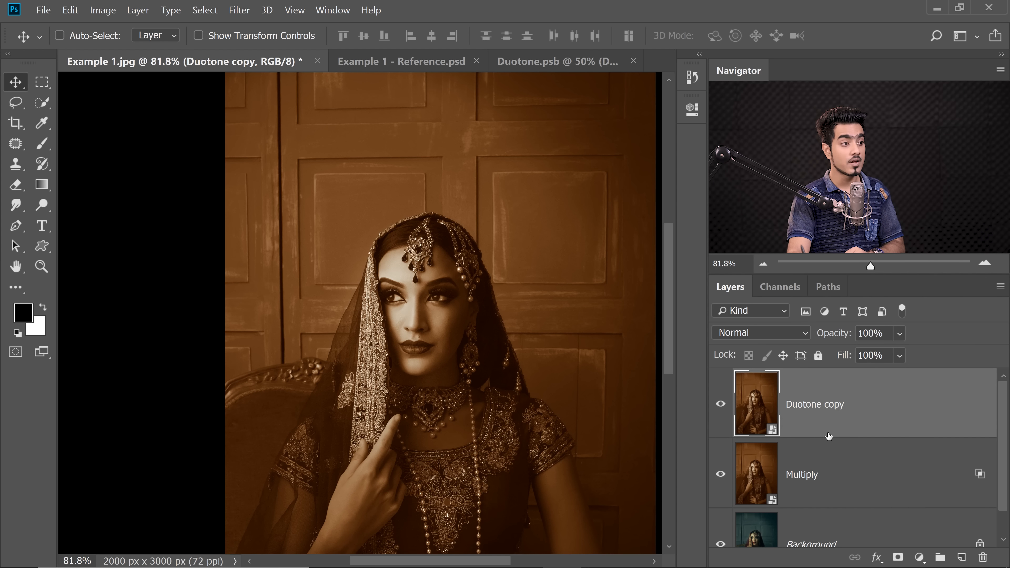
{"action": "left_click", "coordinate": [767, 338]}
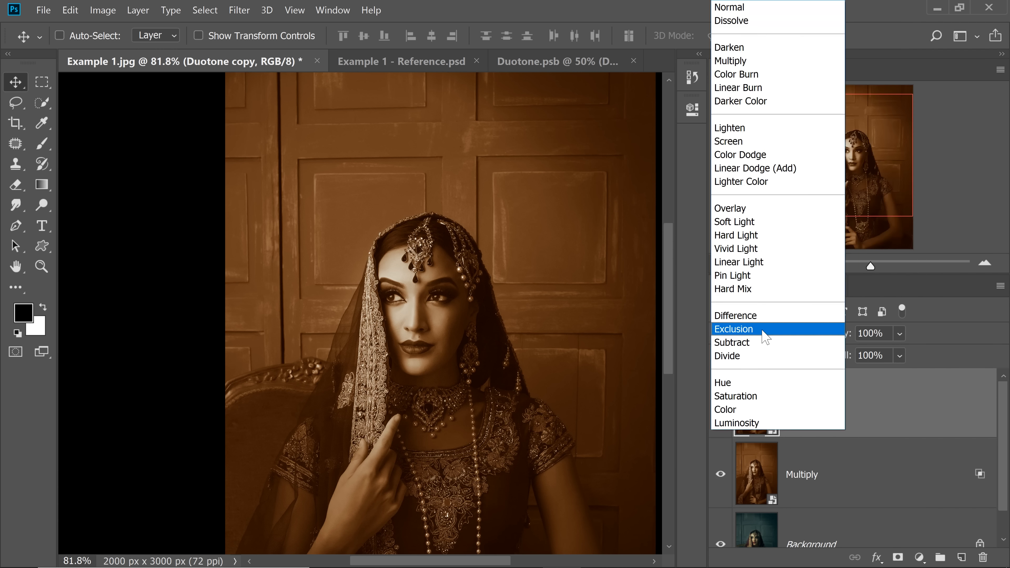
{"action": "left_click", "coordinate": [740, 146]}
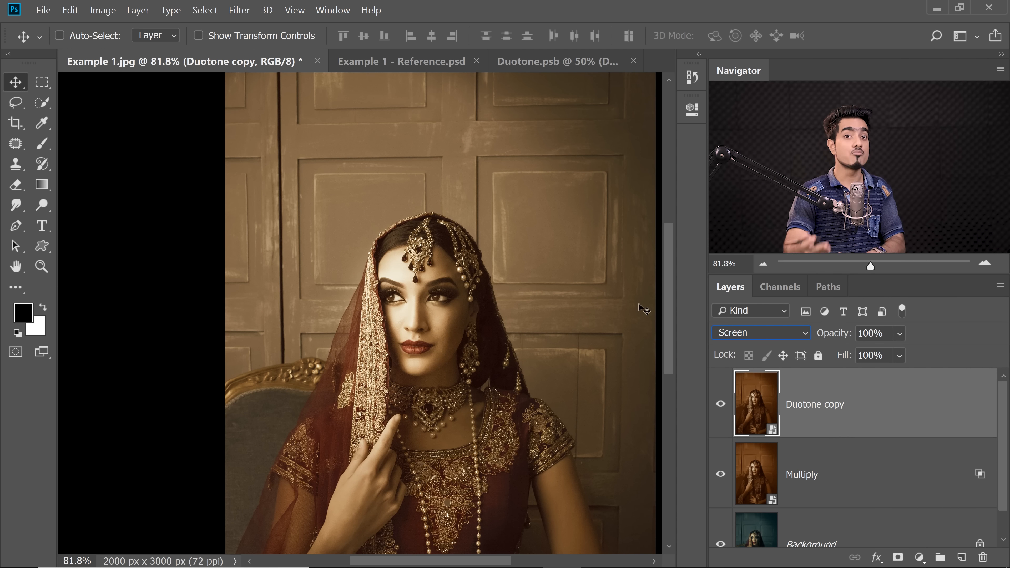
{"action": "scroll", "coordinate": [485, 354], "scroll_direction": "up", "scroll_amount": 10}
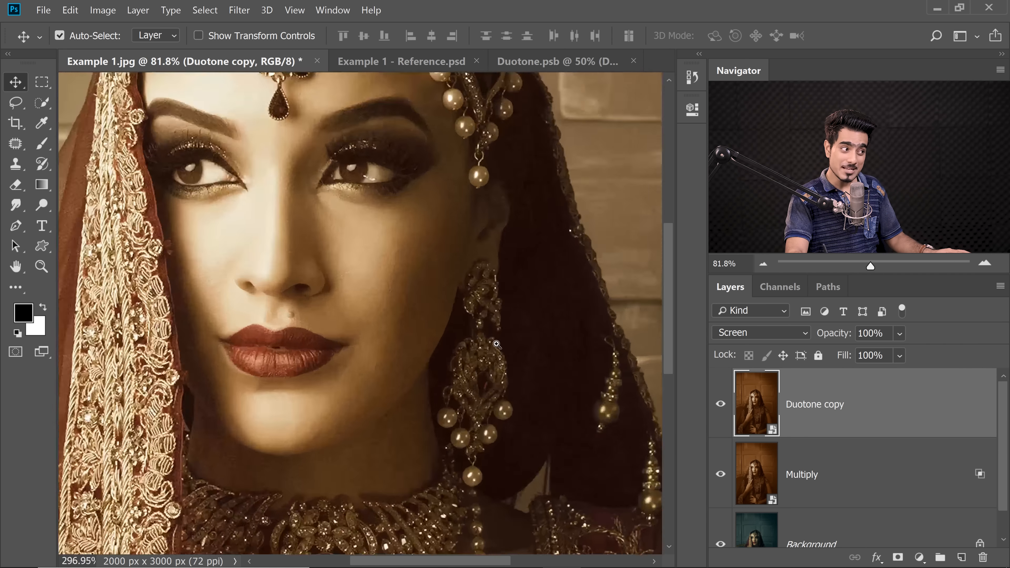
{"action": "scroll", "coordinate": [479, 388], "scroll_direction": "down", "scroll_amount": 4}
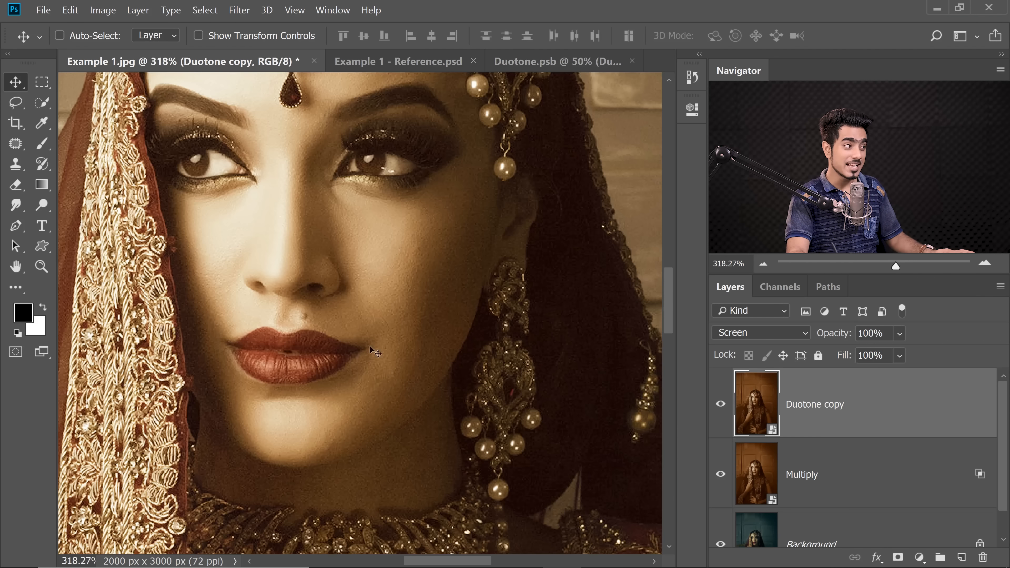
{"action": "scroll", "coordinate": [545, 366], "scroll_direction": "down", "scroll_amount": 5}
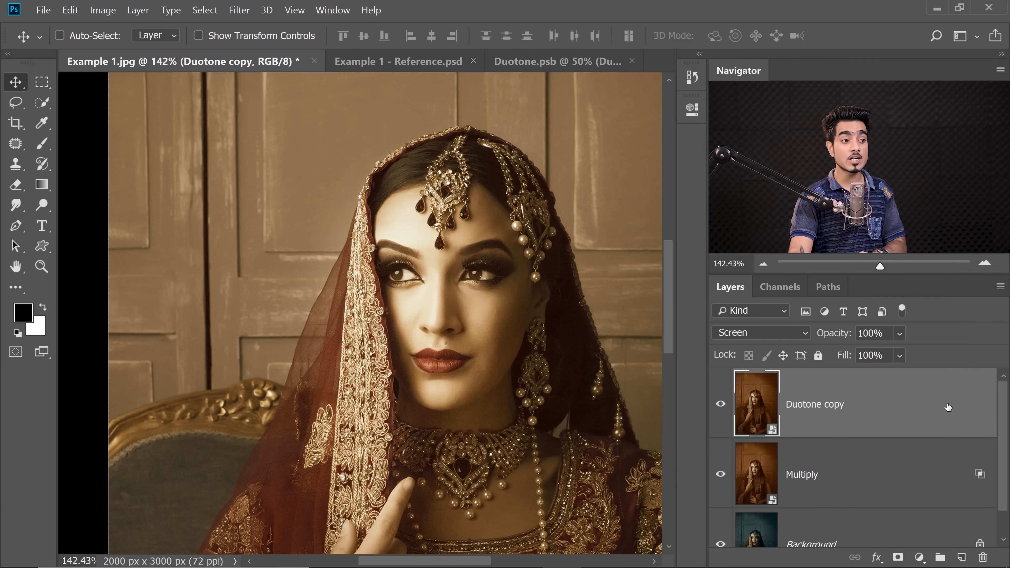
In the Duotone copy's blending options, split the Underlying Layer's white Blend If slider, set its halves to 0 / 255 and apply
{"action": "double_click", "coordinate": [954, 409]}
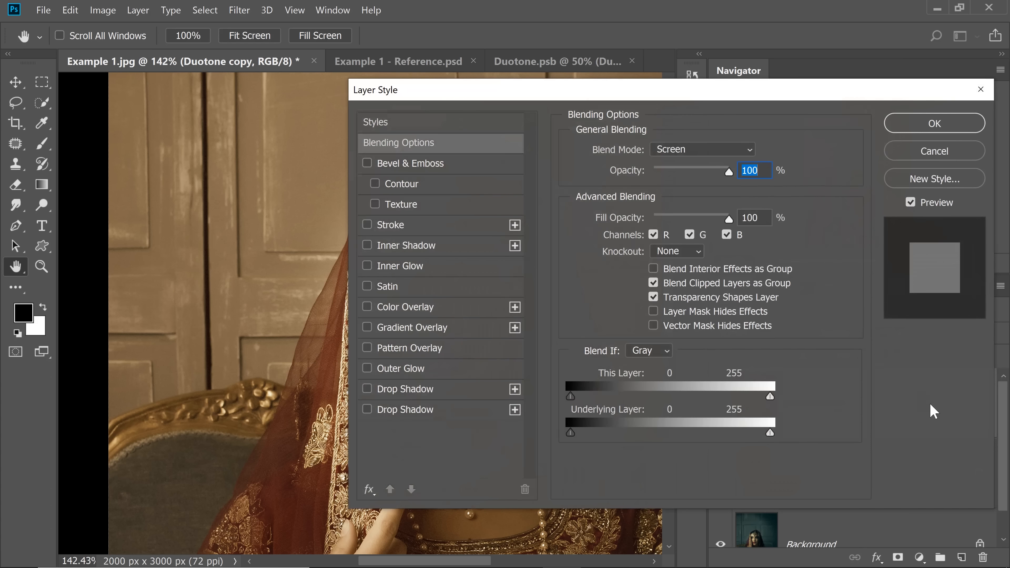
{"action": "left_click_drag", "start_coordinate": [533, 103], "coordinate": [701, 106]}
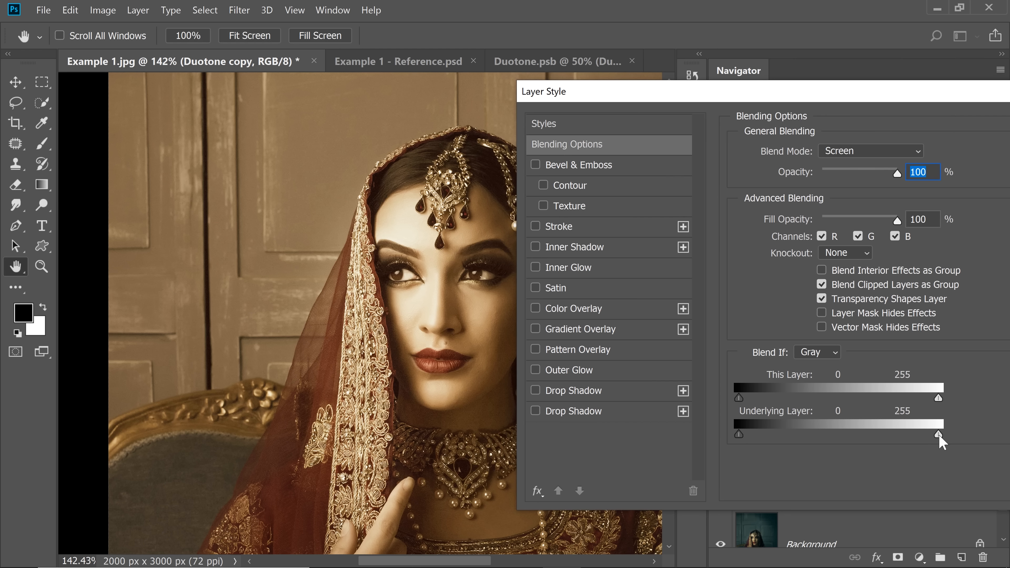
{"action": "mouse_move", "coordinate": [940, 434]}
{"action": "left_mouse_down"}
{"action": "mouse_move", "coordinate": [842, 430]}
{"action": "mouse_move", "coordinate": [855, 442]}
{"action": "mouse_move", "coordinate": [850, 433]}
{"action": "mouse_move", "coordinate": [940, 433]}
{"action": "left_mouse_up"}
{"action": "left_click_drag", "start_coordinate": [840, 434], "coordinate": [587, 419]}
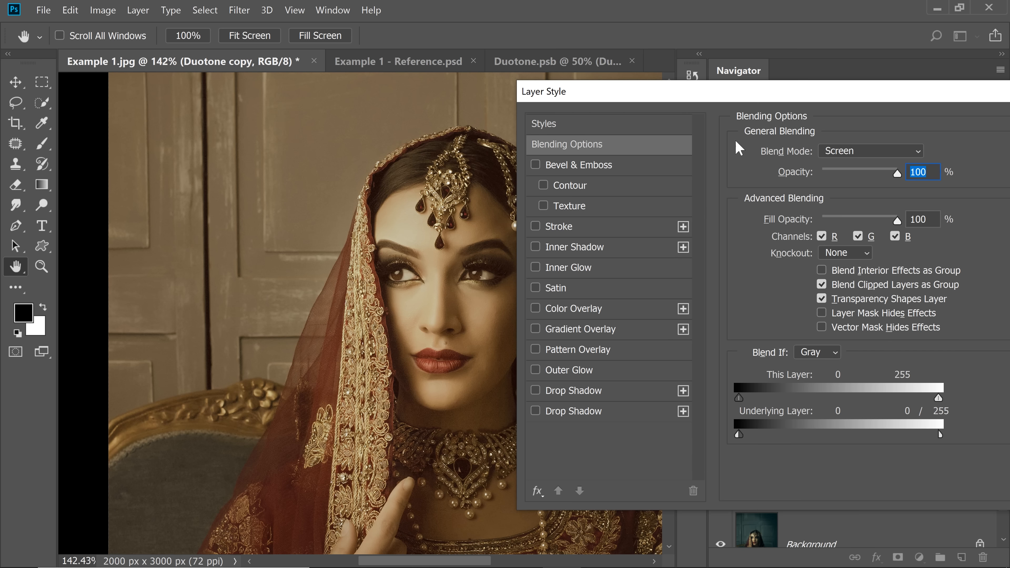
{"action": "left_click_drag", "start_coordinate": [748, 94], "coordinate": [546, 94]}
{"action": "left_click", "coordinate": [774, 153]}
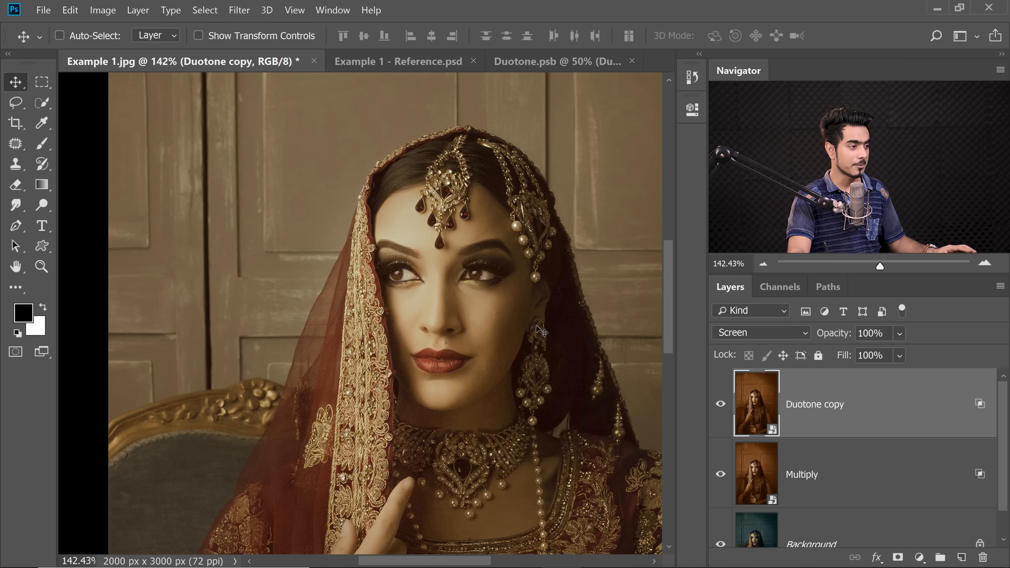
Compare the original photo with the graded result by hiding and restoring all layers above the Background
{"action": "key", "text": "ctrl+0"}
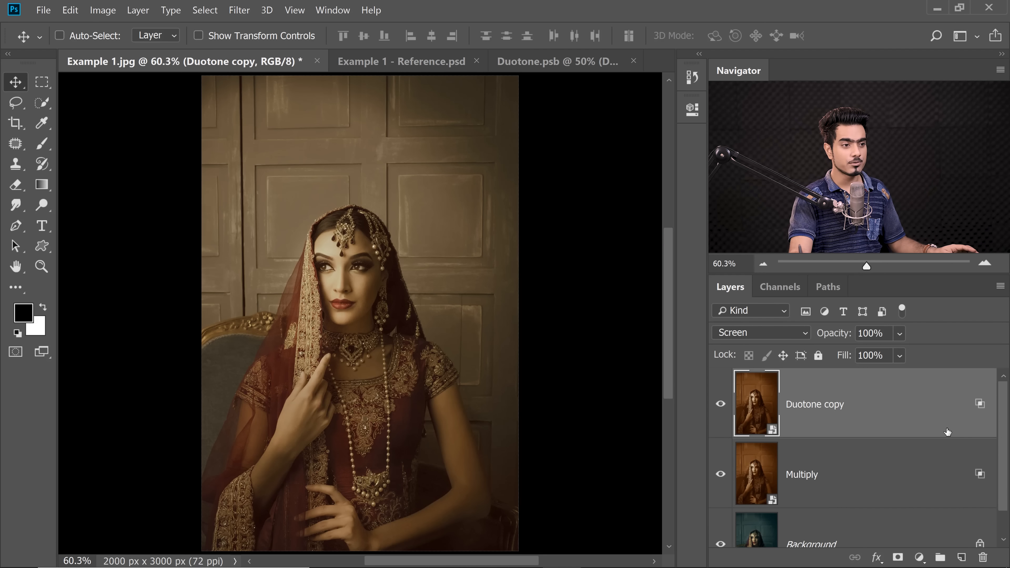
{"action": "scroll", "coordinate": [1003, 442], "scroll_direction": "down", "scroll_amount": 1}
{"action": "left_click", "coordinate": [720, 514], "text": "alt"}
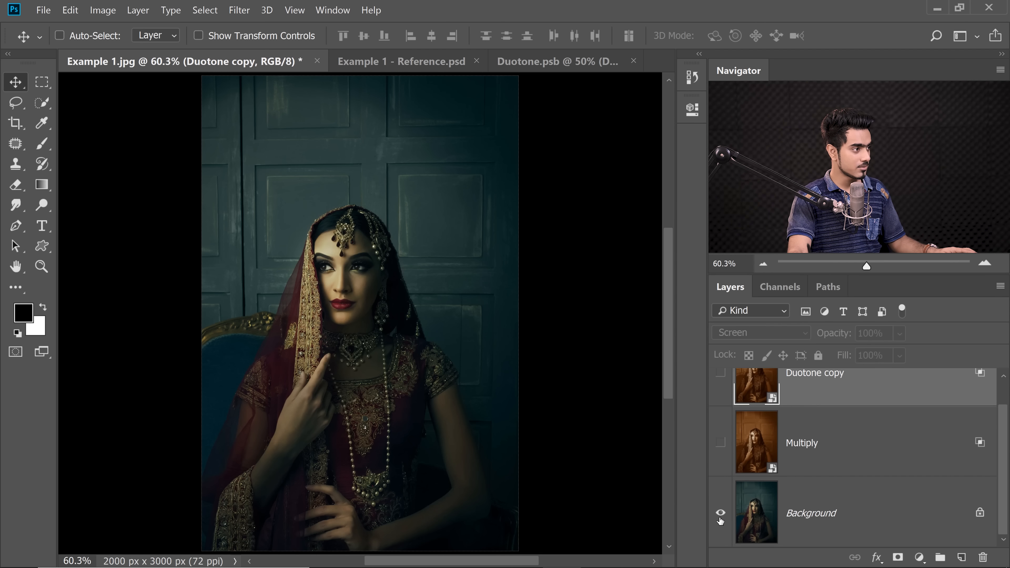
{"action": "left_click", "coordinate": [720, 516], "text": "alt"}
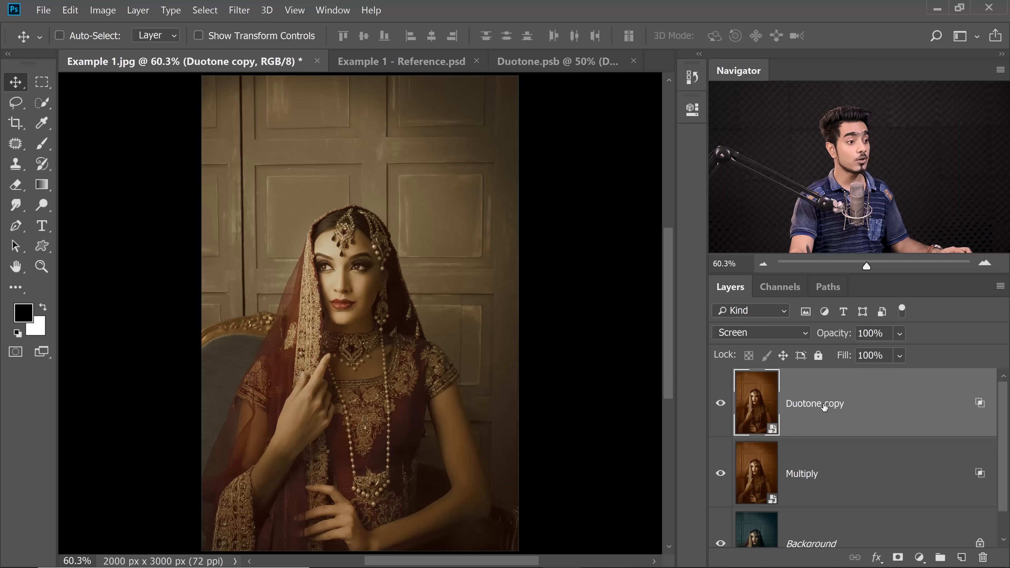
Rename the Duotone copy layer as Screen and duplicate it
{"action": "double_click", "coordinate": [803, 403]}
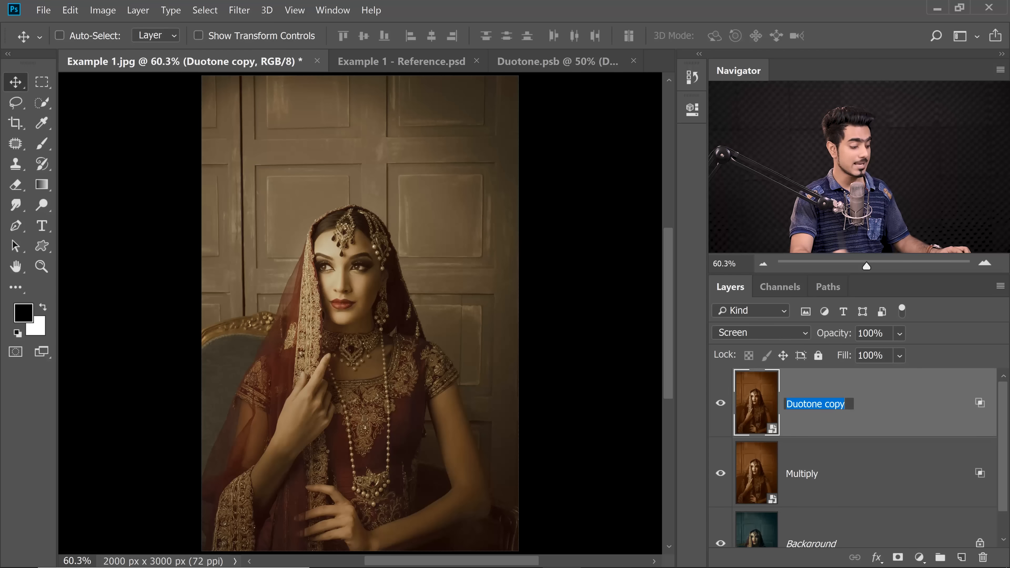
{"action": "type", "text": "Screen"}
{"action": "key", "text": "Return"}
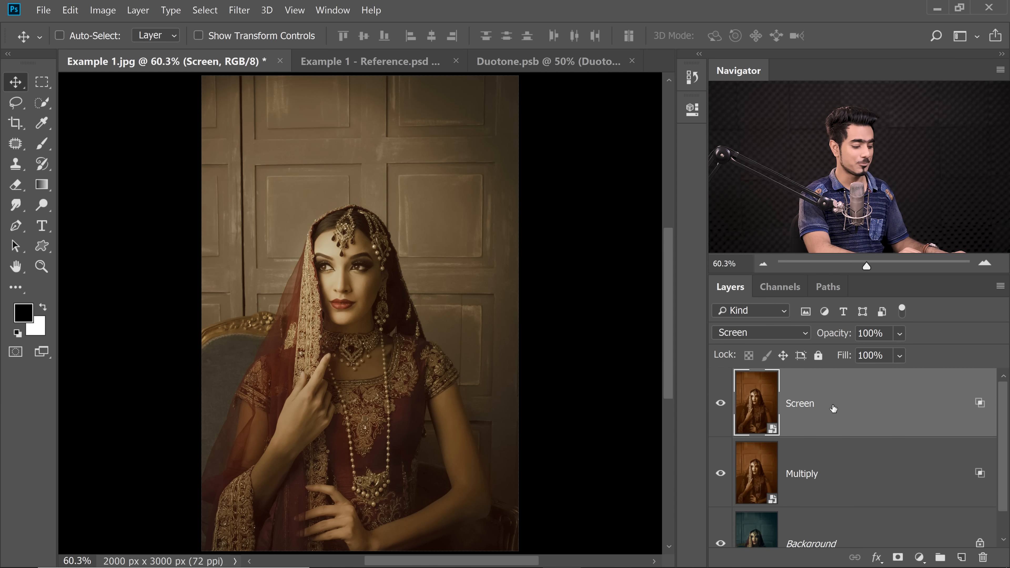
{"action": "key", "text": "ctrl+j"}
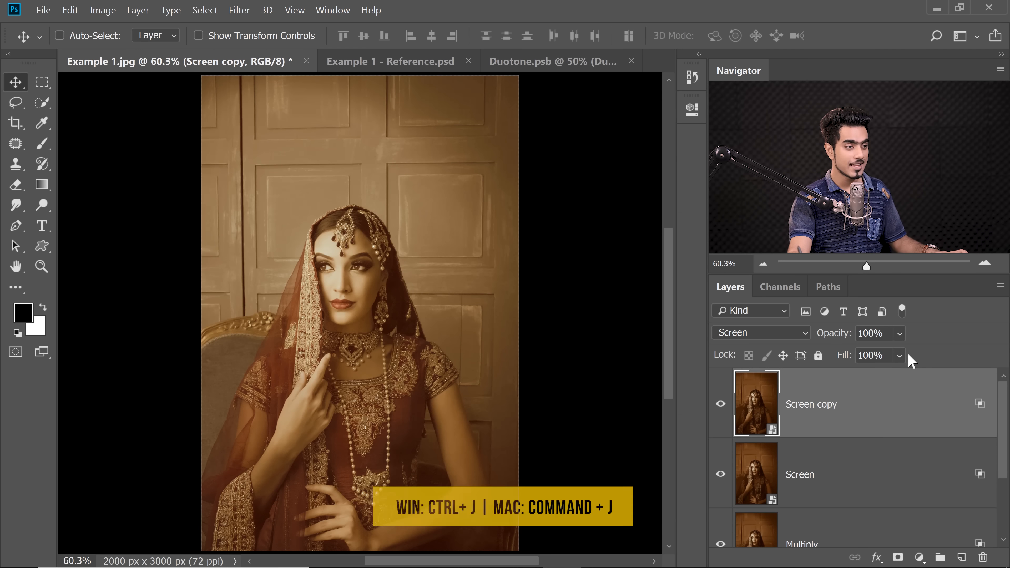
Clear the layer style of the duplicated Screen layer and set its blend mode to Soft Light
{"action": "right_click", "coordinate": [925, 394]}
{"action": "left_click", "coordinate": [871, 421]}
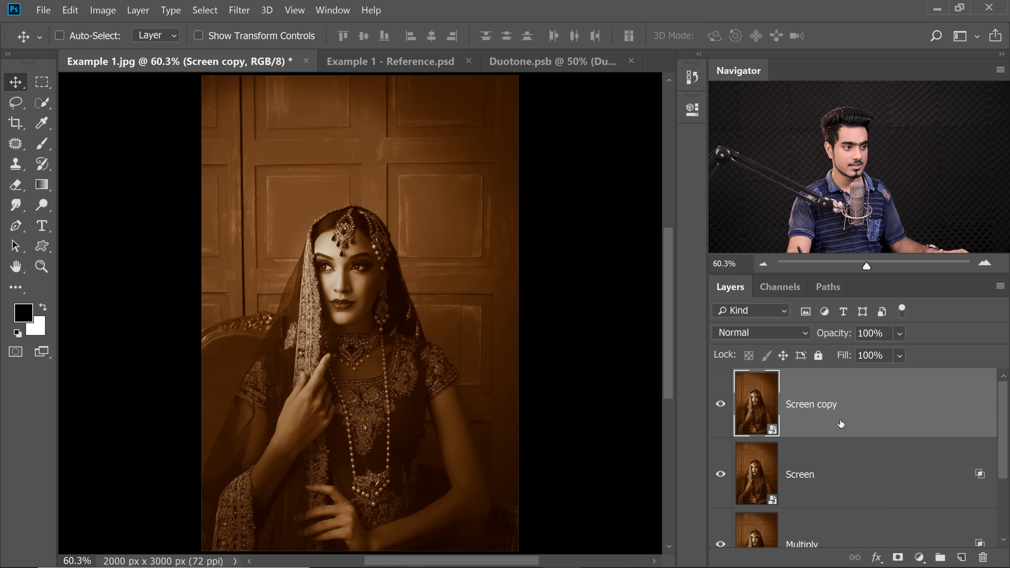
{"action": "left_click", "coordinate": [783, 336]}
{"action": "scroll", "coordinate": [786, 314], "scroll_direction": "down", "scroll_amount": 1}
{"action": "left_click", "coordinate": [785, 221]}
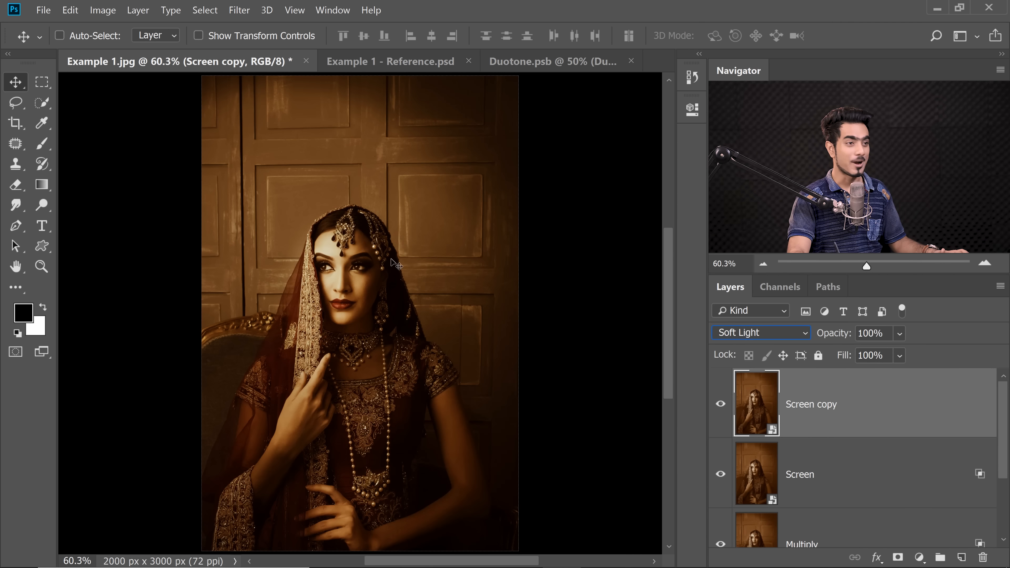
Rename the topmost duplicate layer as Soft Light
{"action": "double_click", "coordinate": [819, 407]}
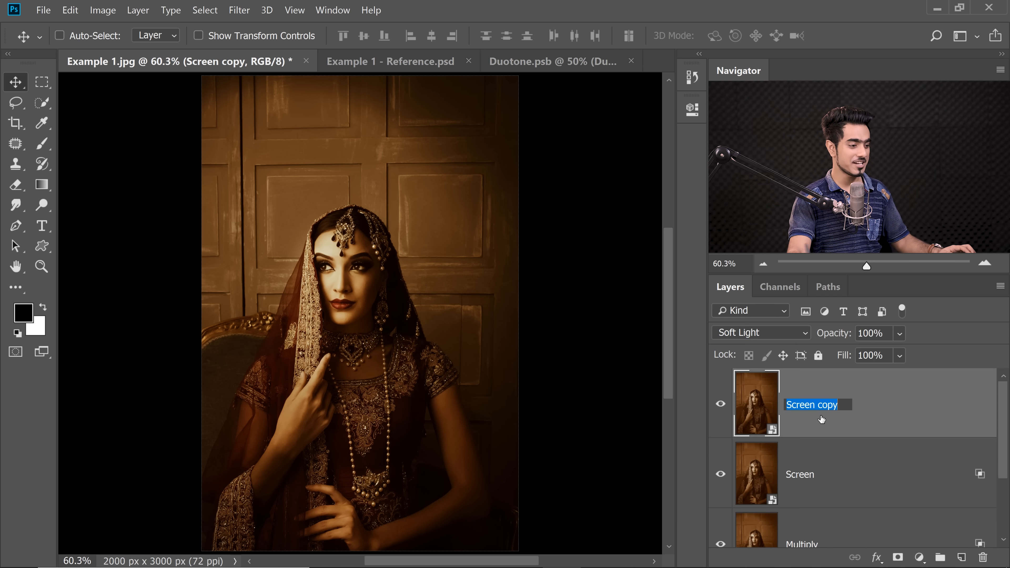
{"action": "type", "text": "So"}
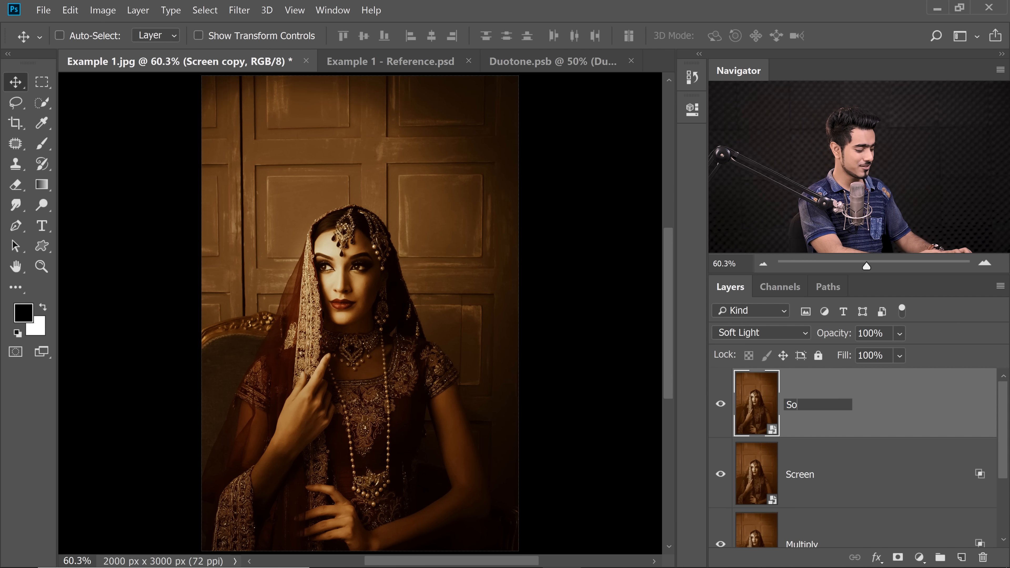
{"action": "type", "text": "ft Light"}
{"action": "key", "text": "Return"}
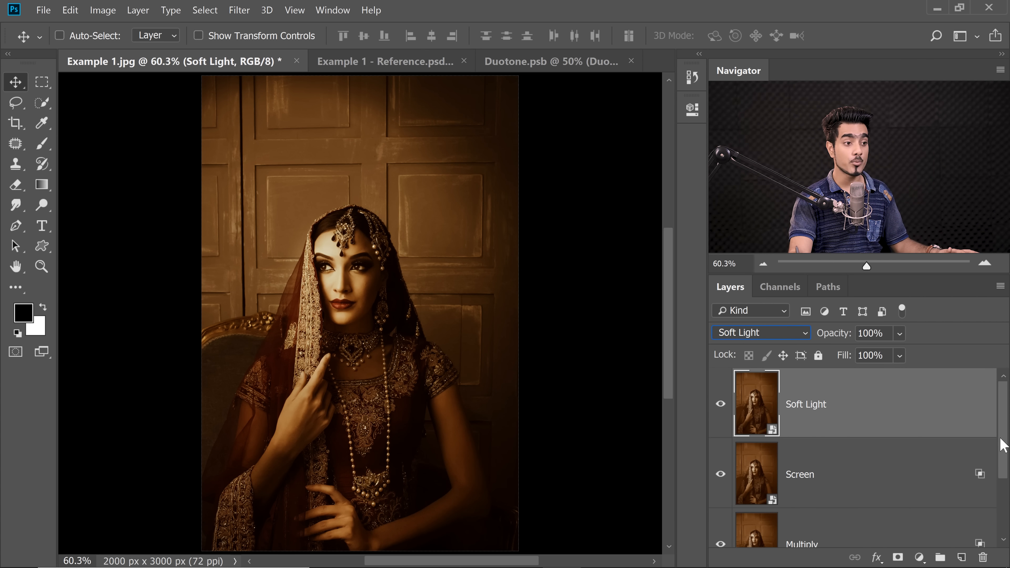
Select the Soft Light, Screen and Multiply layers together and group them
{"action": "left_click_drag", "start_coordinate": [1002, 436], "coordinate": [1005, 485]}
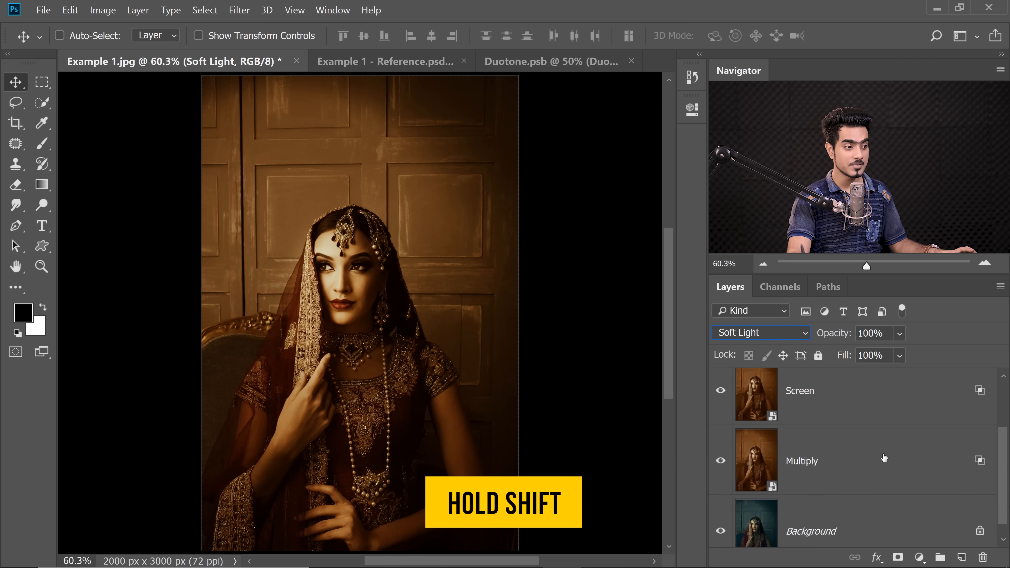
{"action": "left_click", "coordinate": [877, 433], "text": "shift"}
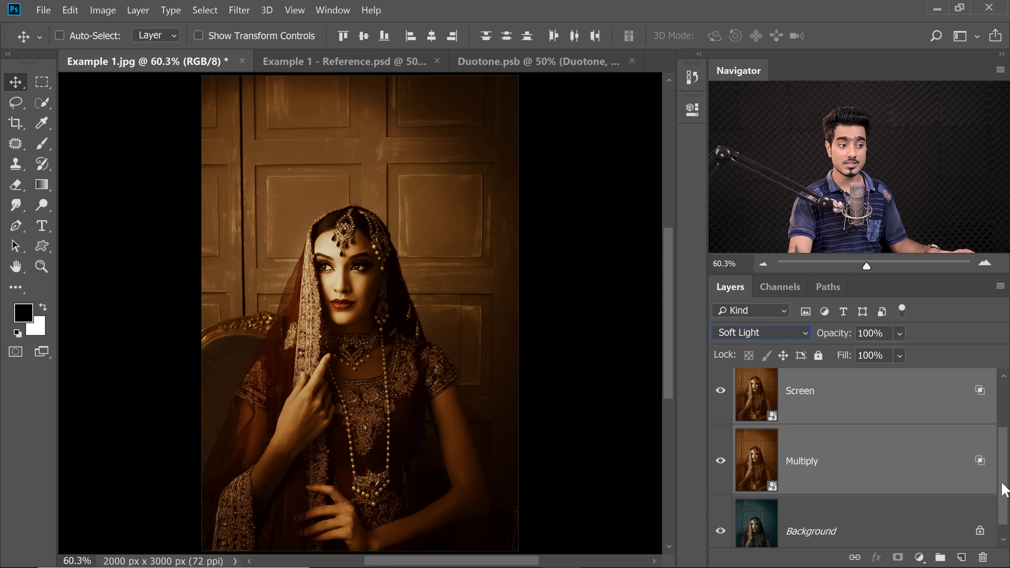
{"action": "left_click_drag", "start_coordinate": [1002, 484], "coordinate": [1003, 463]}
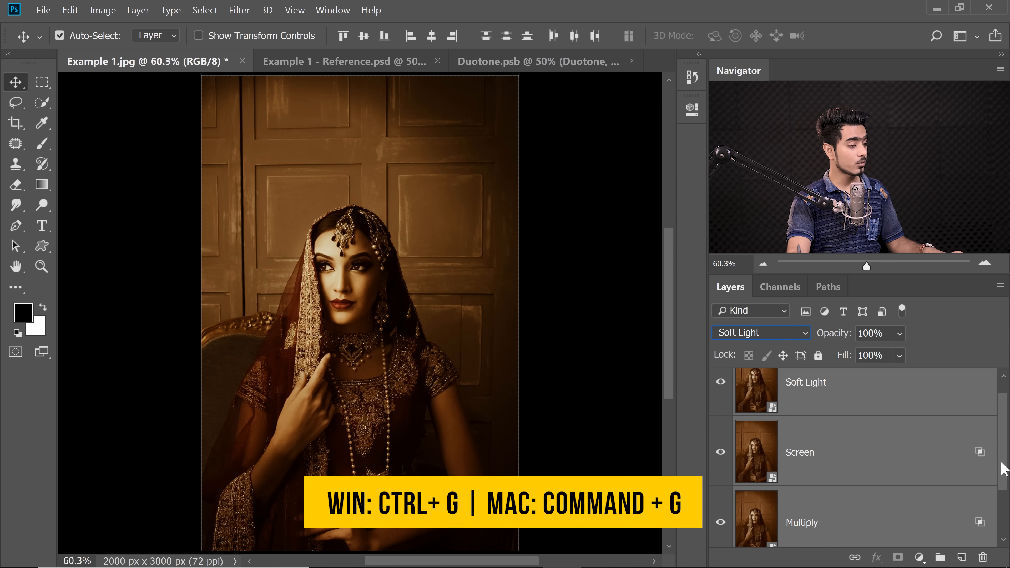
{"action": "key", "text": "ctrl+g"}
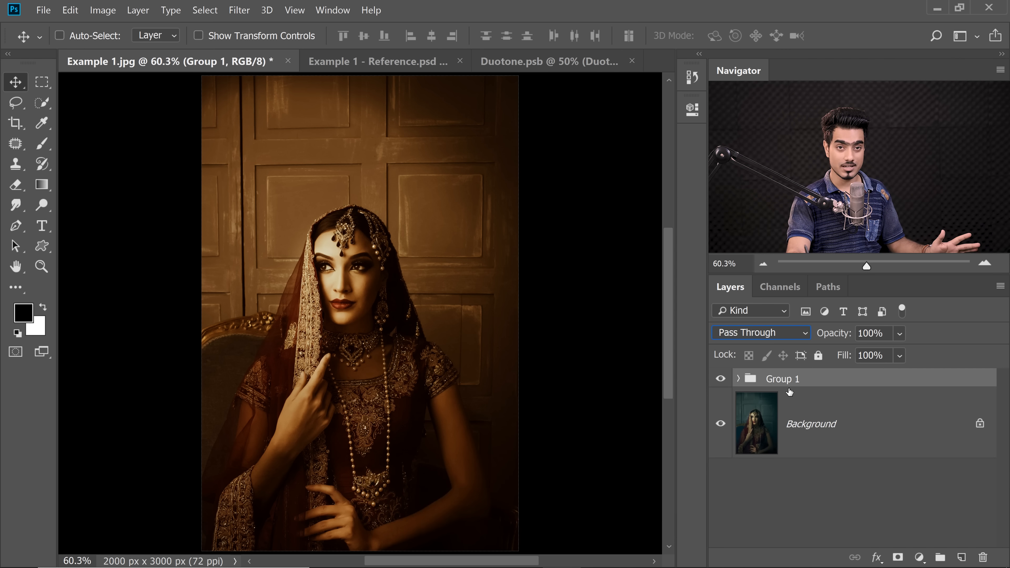
Rename the new layer group as Duotone Effect
{"action": "double_click", "coordinate": [789, 381]}
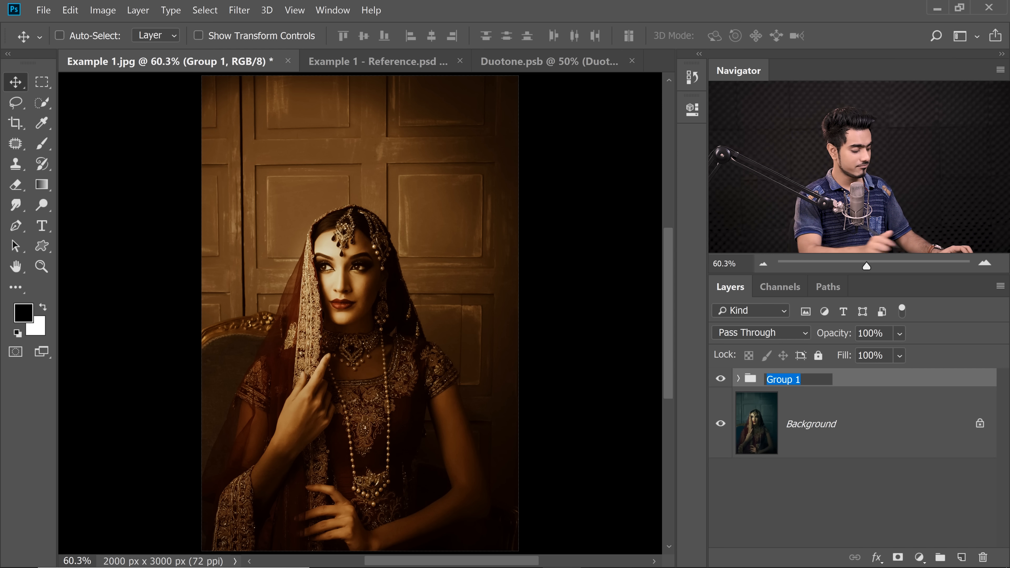
{"action": "type", "text": "Duotone E"}
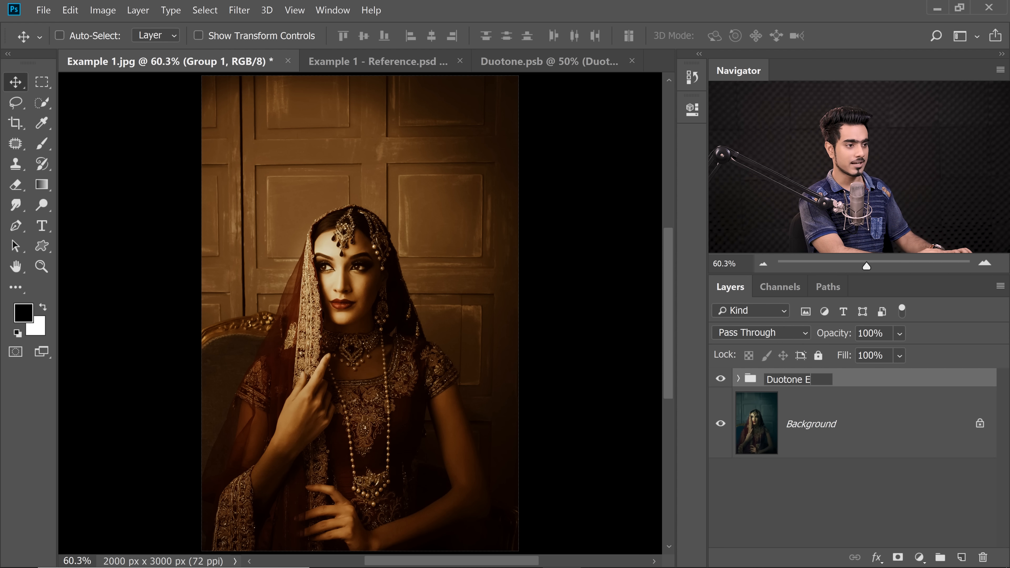
{"action": "type", "text": "ffect"}
{"action": "key", "text": "Return"}
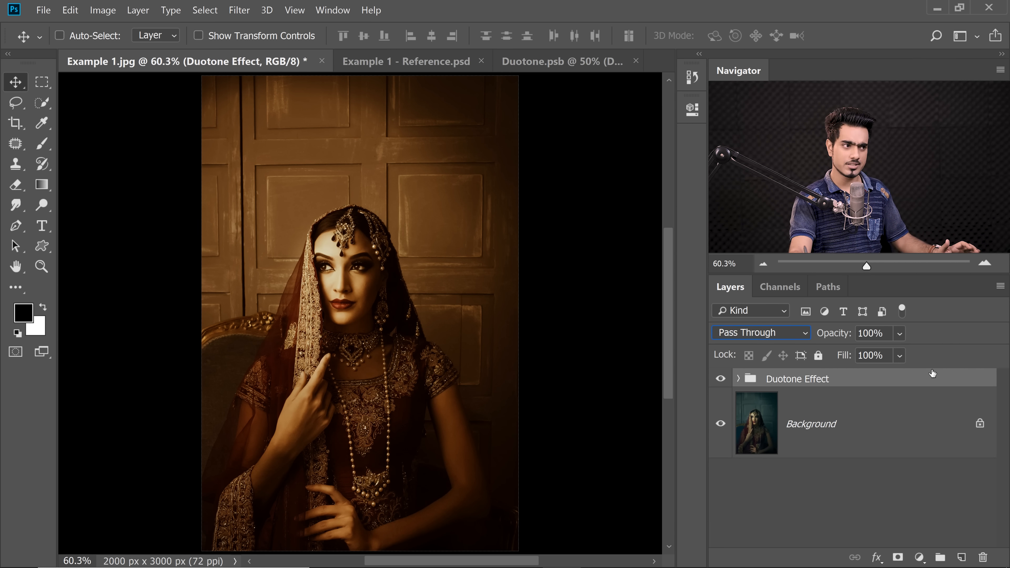
Lower the Duotone Effect group's opacity to 70% and compare the image with and without the group
{"action": "left_click_drag", "start_coordinate": [838, 333], "coordinate": [822, 335]}
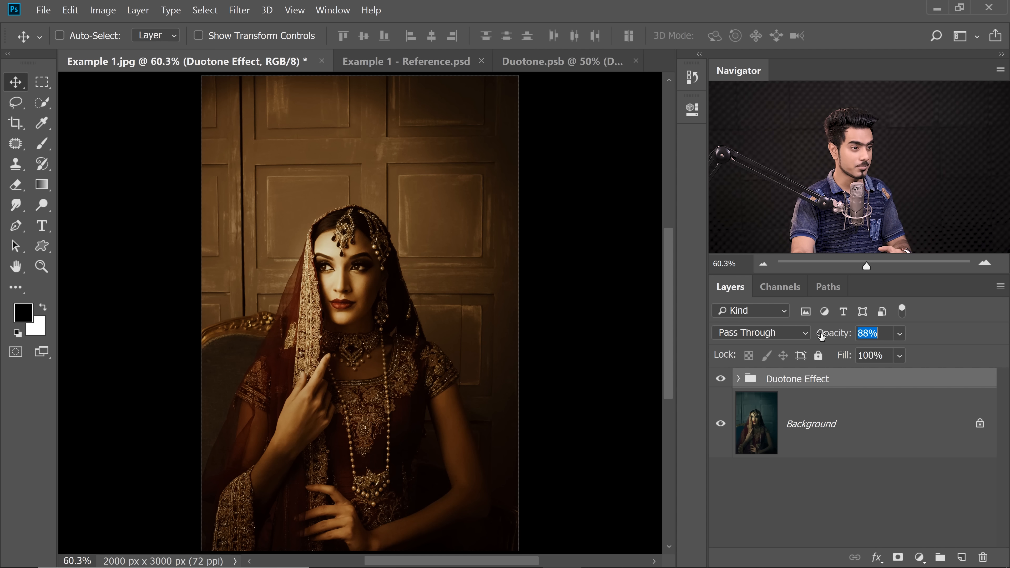
{"action": "left_click_drag", "start_coordinate": [821, 335], "coordinate": [810, 335]}
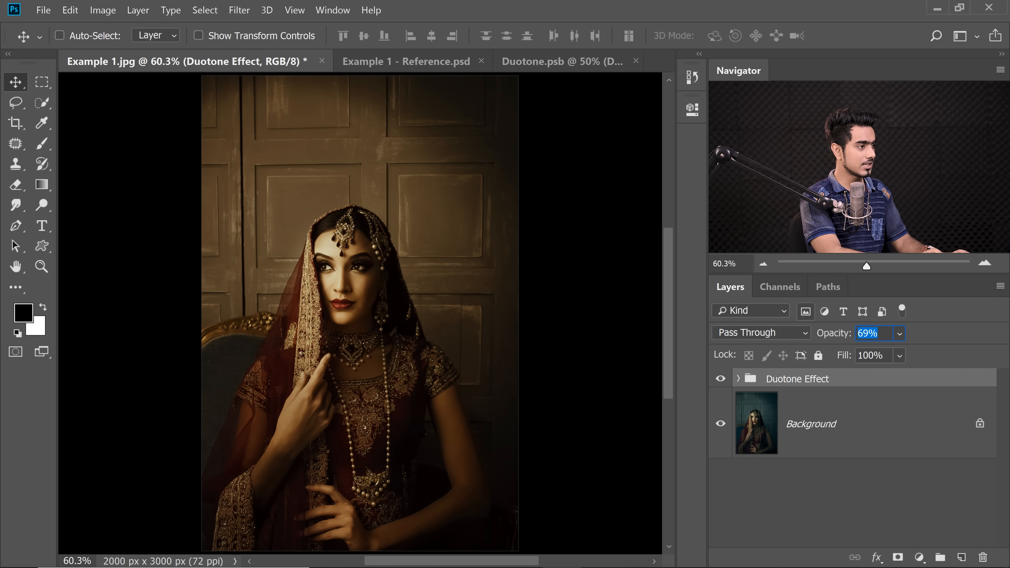
{"action": "type", "text": "7"}
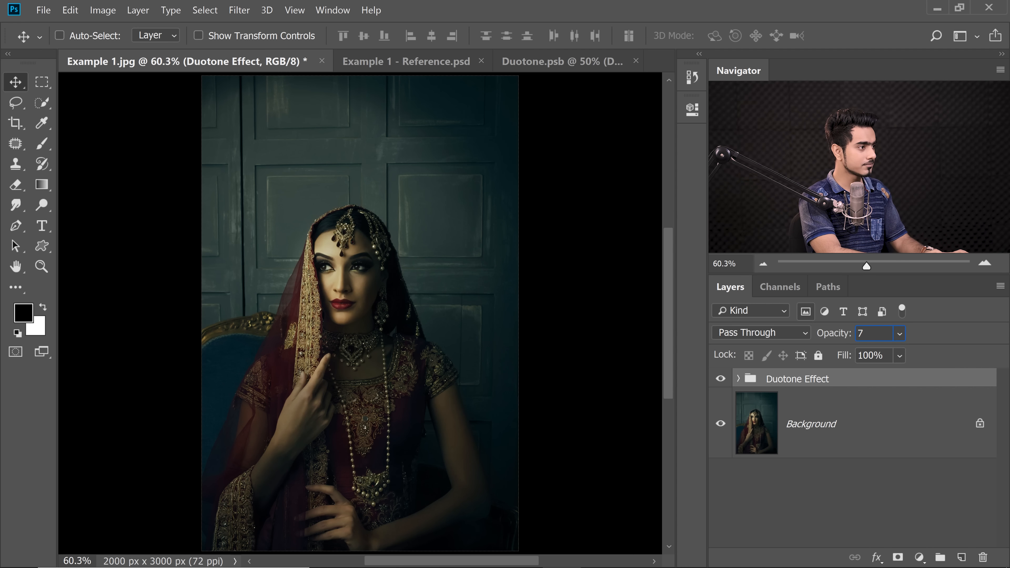
{"action": "type", "text": "0"}
{"action": "key", "text": "Return"}
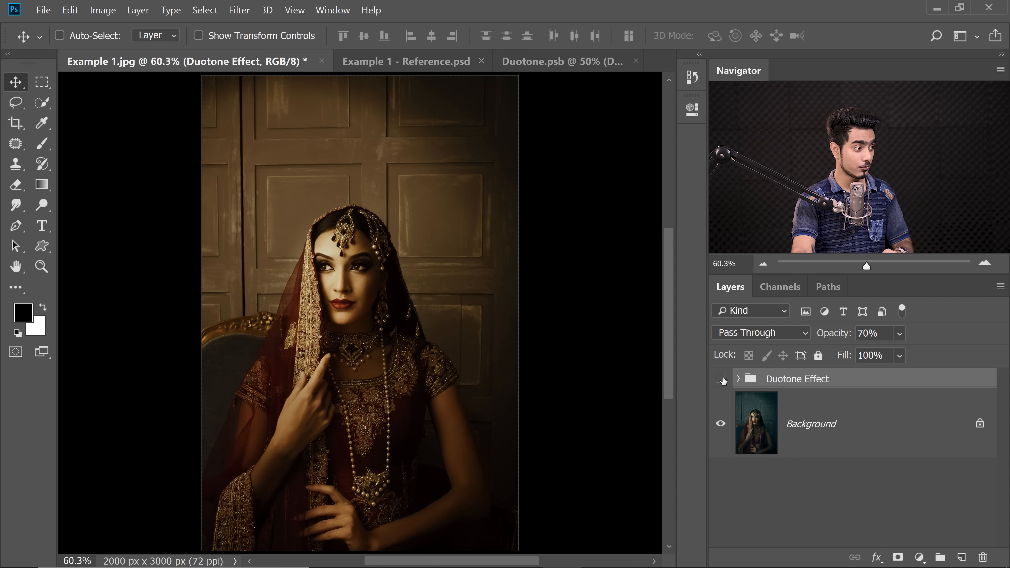
{"action": "left_click", "coordinate": [721, 379]}
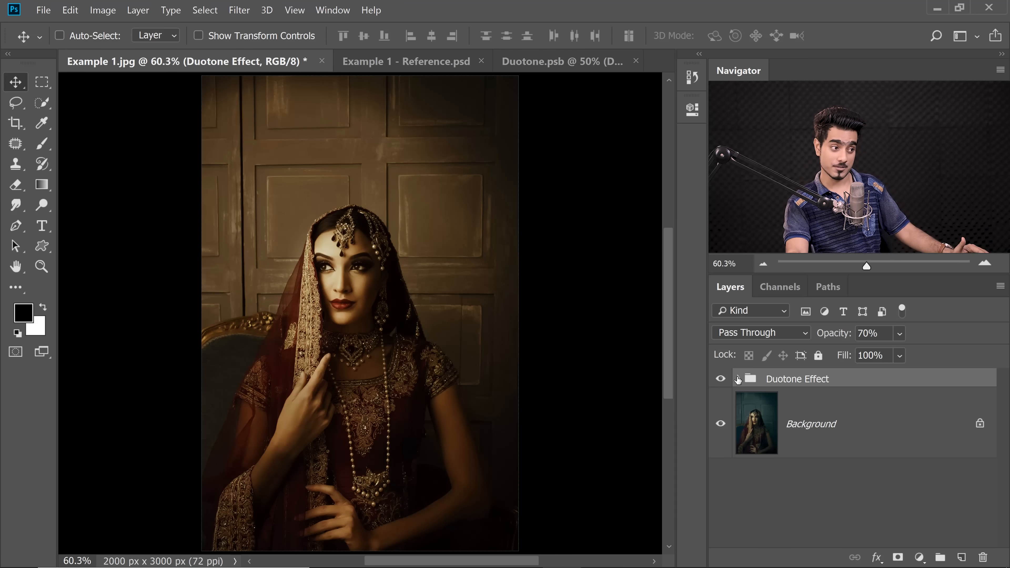
{"action": "left_click", "coordinate": [738, 378]}
{"action": "left_click", "coordinate": [738, 378]}
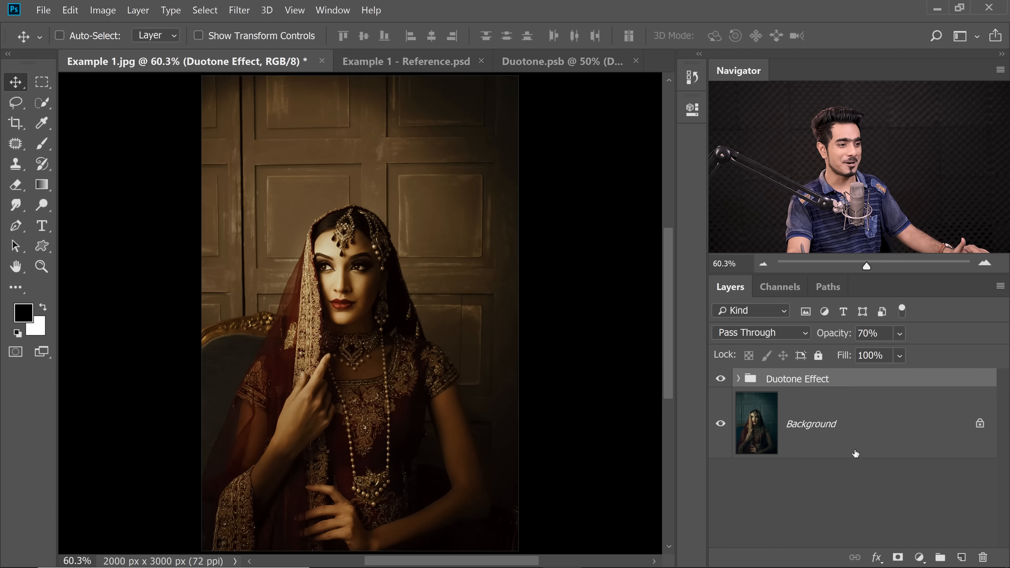
Add a Curves adjustment layer above the Duotone Effect group and shape its RGB curve with anchored highlights, darker midtones and a raised black point
{"action": "left_click", "coordinate": [920, 558]}
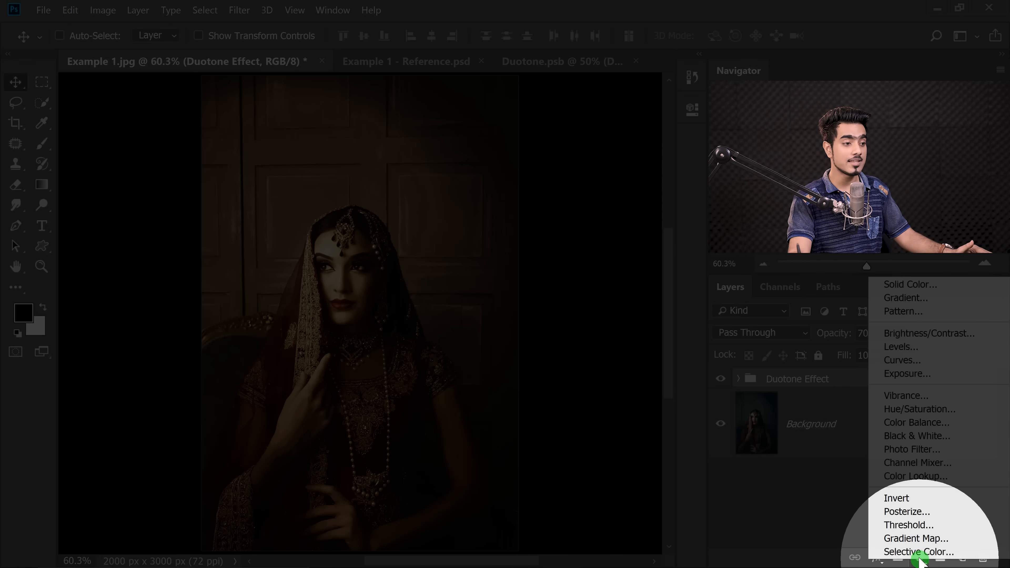
{"action": "left_click", "coordinate": [907, 365]}
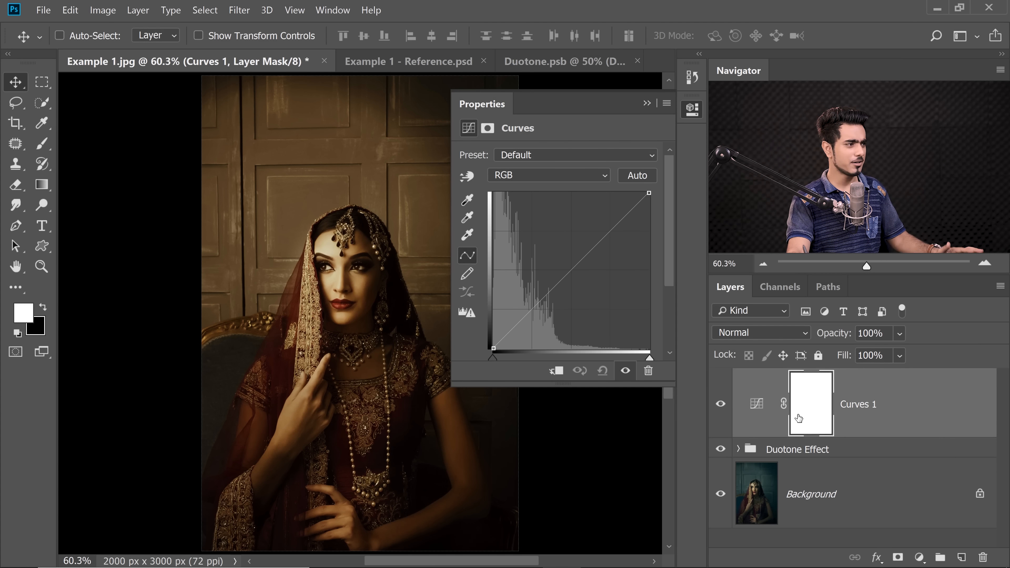
{"action": "left_click_drag", "start_coordinate": [334, 270], "coordinate": [372, 258]}
{"action": "left_click_drag", "start_coordinate": [373, 260], "coordinate": [335, 321]}
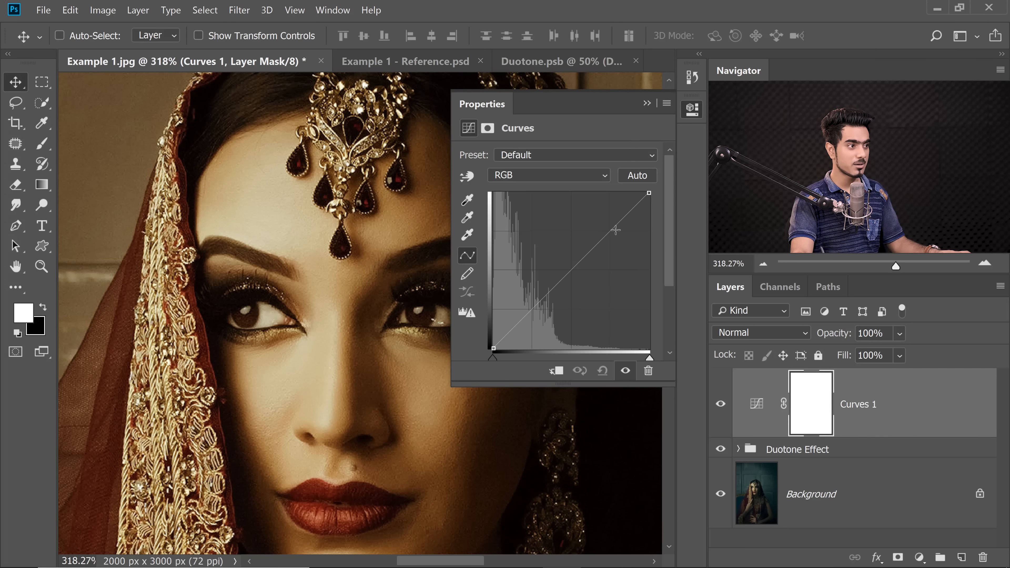
{"action": "left_click_drag", "start_coordinate": [615, 230], "coordinate": [618, 233]}
{"action": "left_click_drag", "start_coordinate": [576, 274], "coordinate": [575, 282]}
{"action": "key", "text": "ctrl+0"}
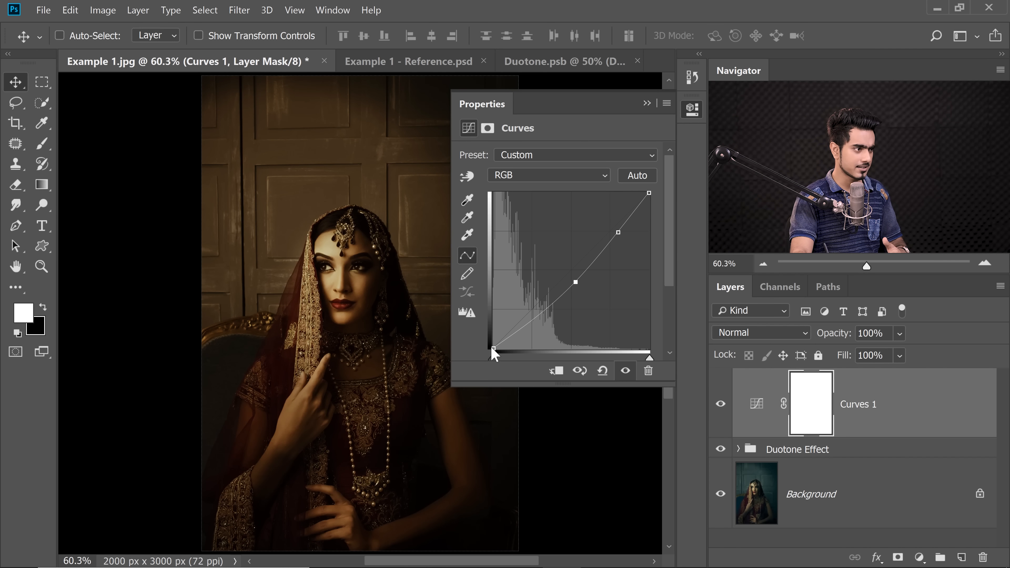
{"action": "left_click_drag", "start_coordinate": [493, 348], "coordinate": [492, 331]}
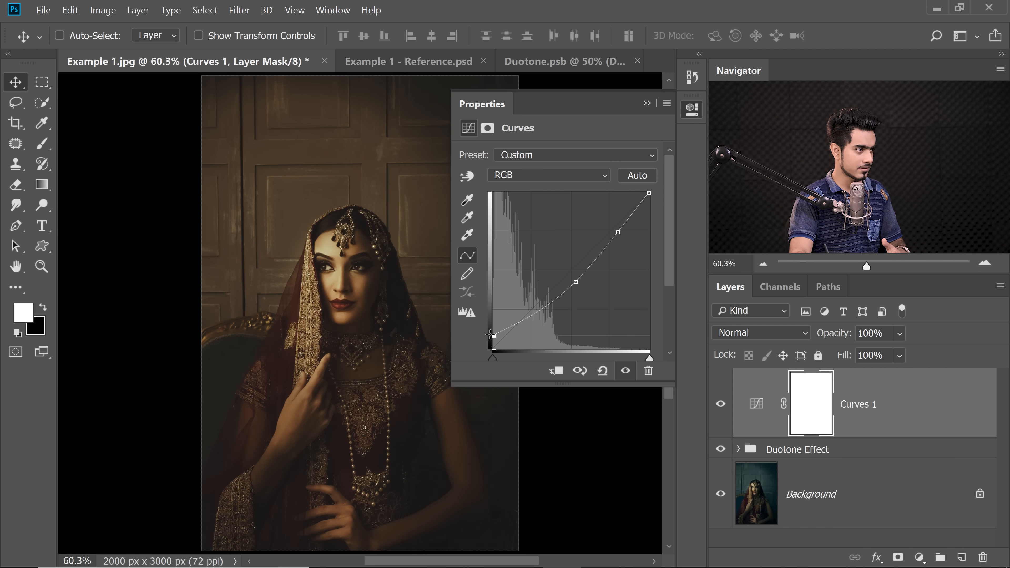
{"action": "left_click_drag", "start_coordinate": [576, 282], "coordinate": [575, 278]}
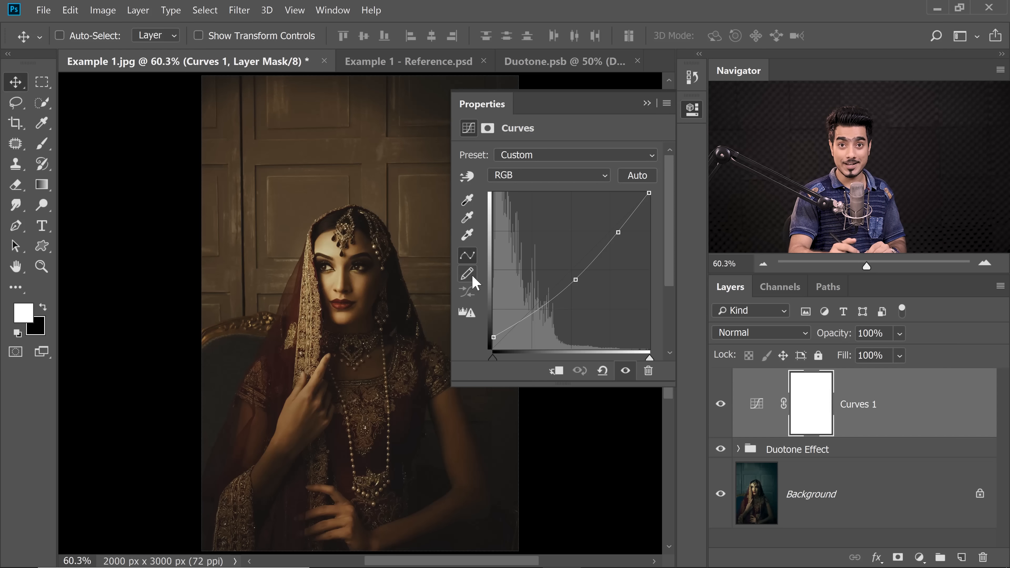
In the Curves layer's Blue channel, anchor the highlights, pull the midtones slightly towards yellow and raise the black point to tint the shadows blue
{"action": "left_click", "coordinate": [561, 177]}
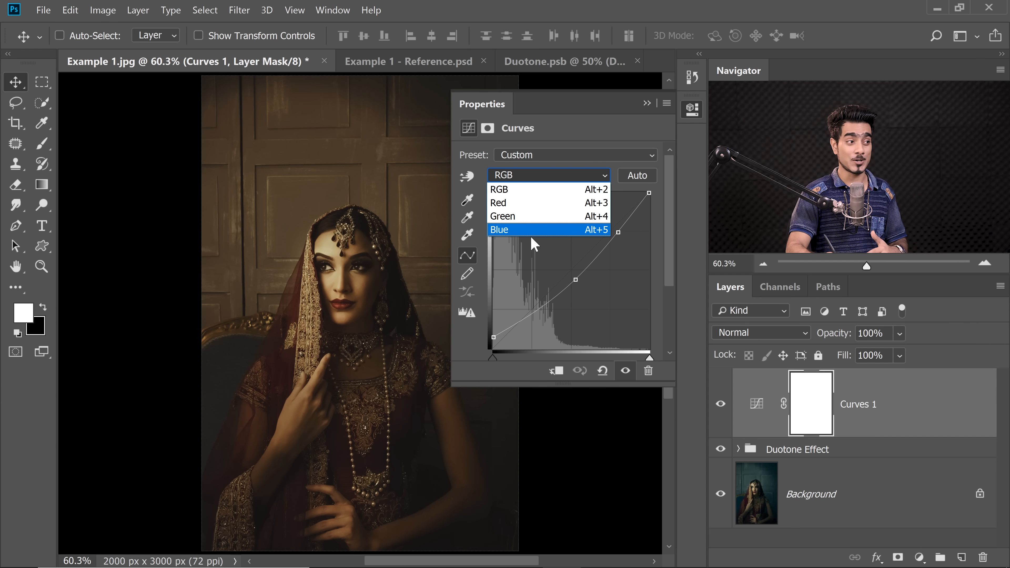
{"action": "left_click", "coordinate": [516, 231]}
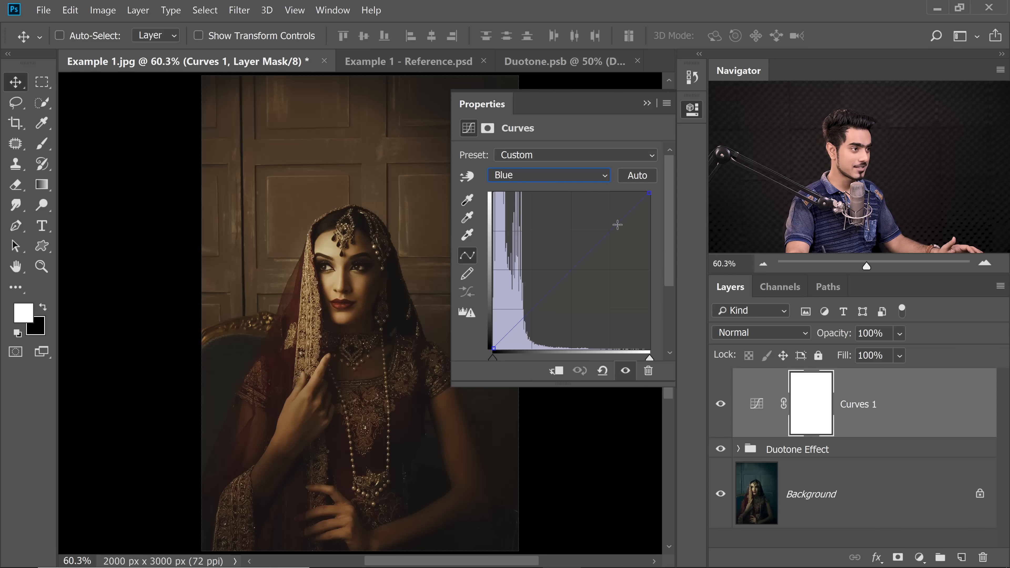
{"action": "left_click", "coordinate": [621, 227]}
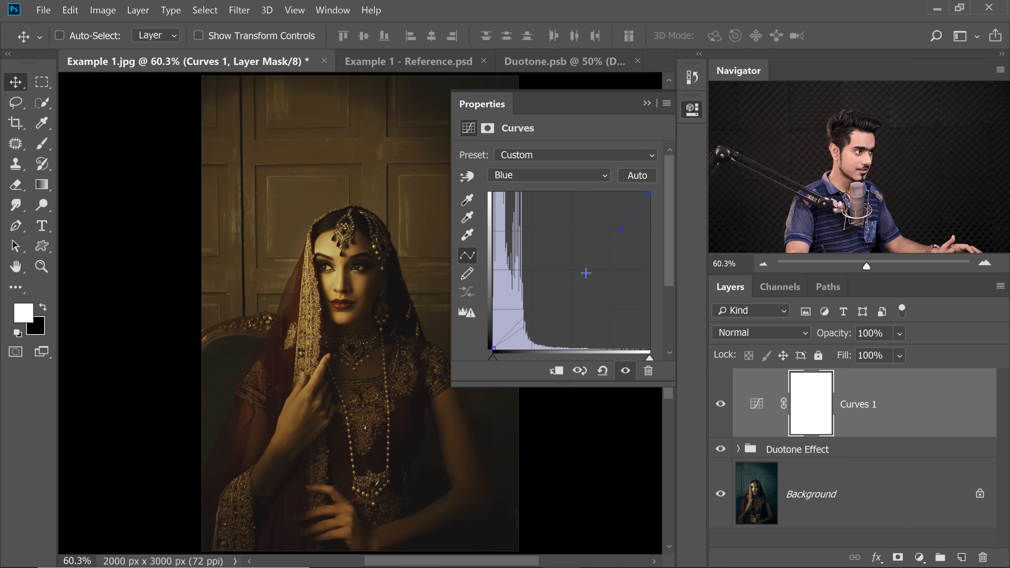
{"action": "left_click", "coordinate": [585, 272]}
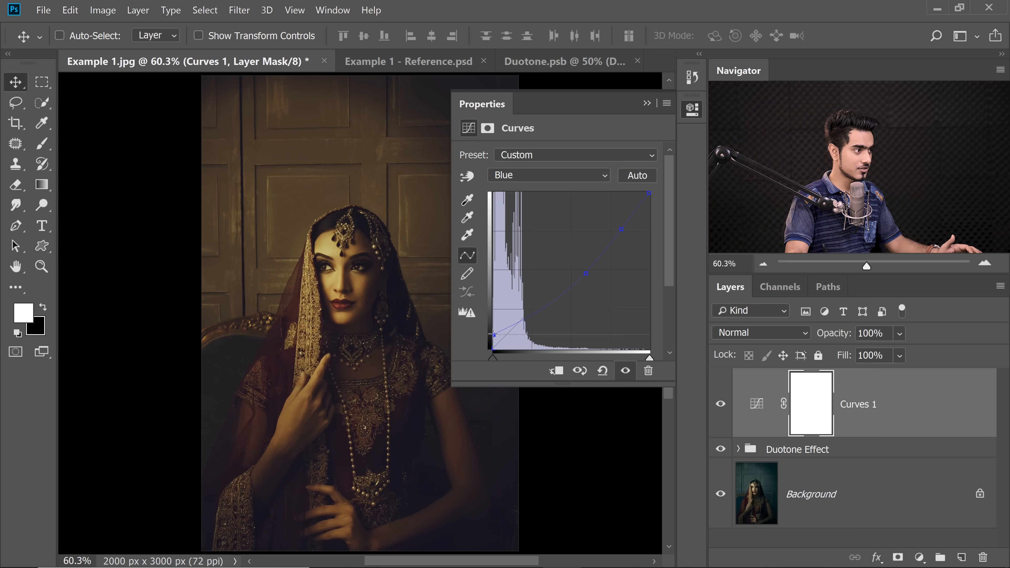
In the Curves layer's Green channel, shift the black point inward to reduce green in the shadows and add a lower-midtone point
{"action": "left_click_drag", "start_coordinate": [405, 382], "coordinate": [352, 322]}
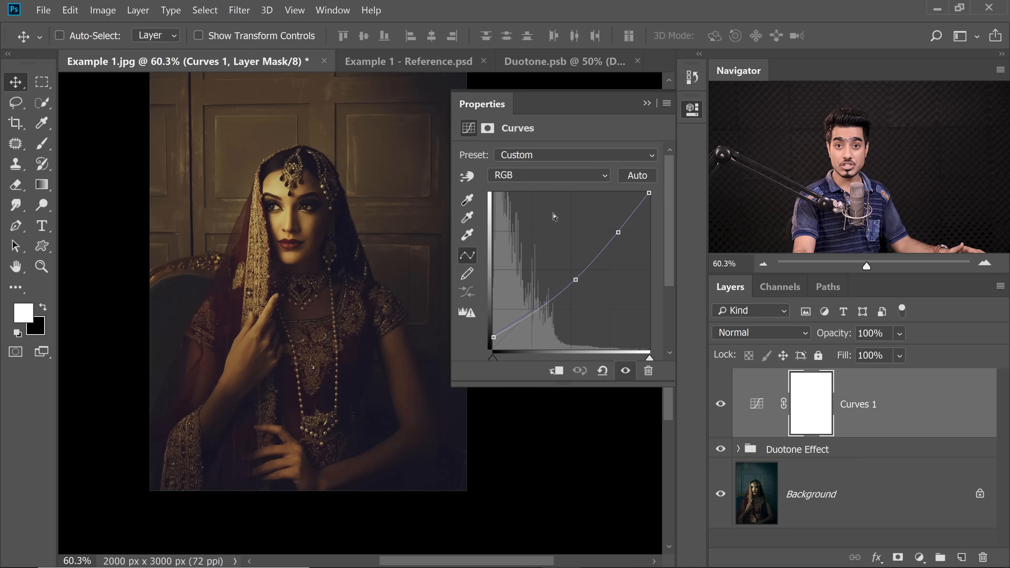
{"action": "left_click", "coordinate": [533, 180]}
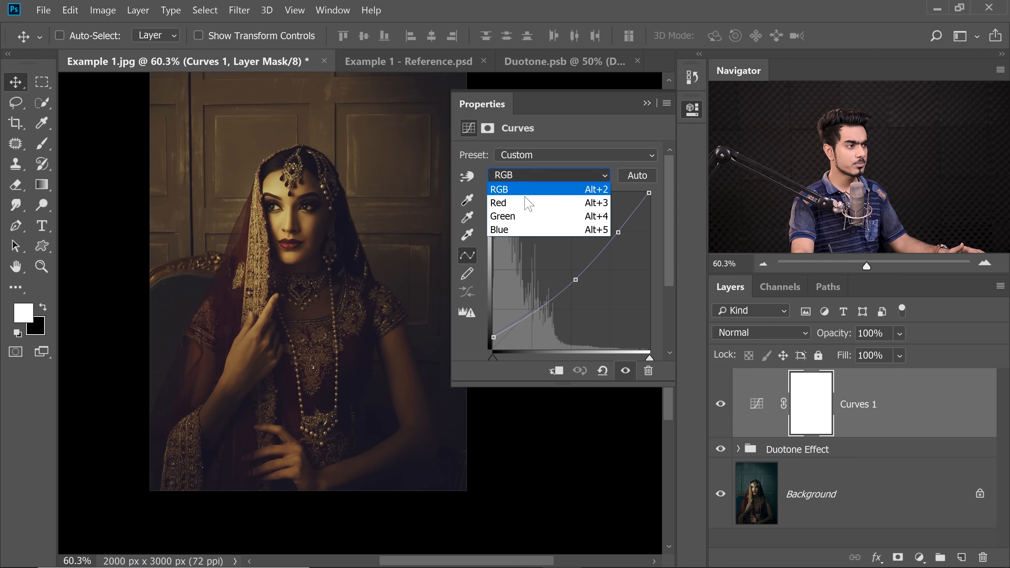
{"action": "left_click", "coordinate": [521, 215]}
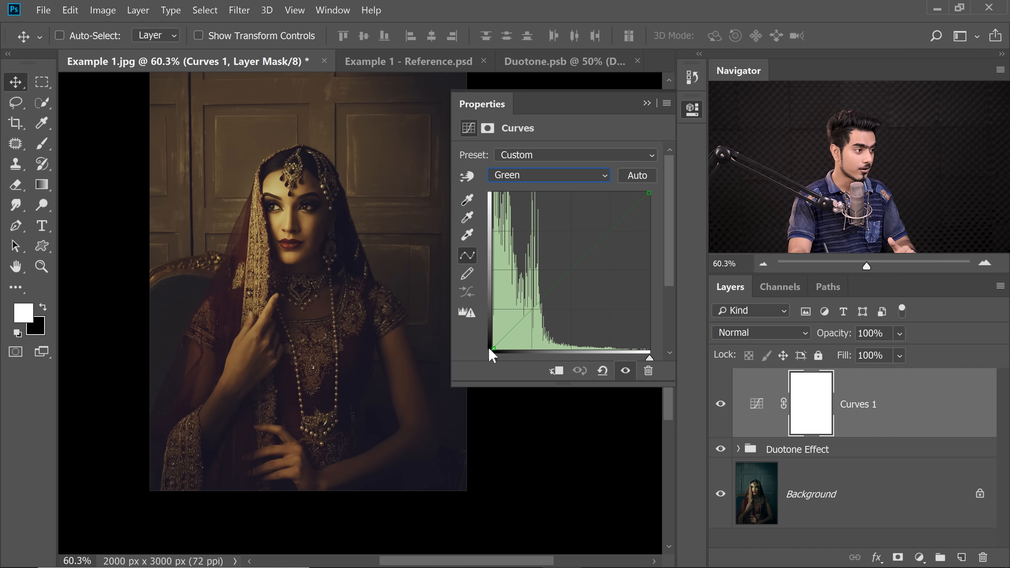
{"action": "left_click_drag", "start_coordinate": [493, 348], "coordinate": [499, 348]}
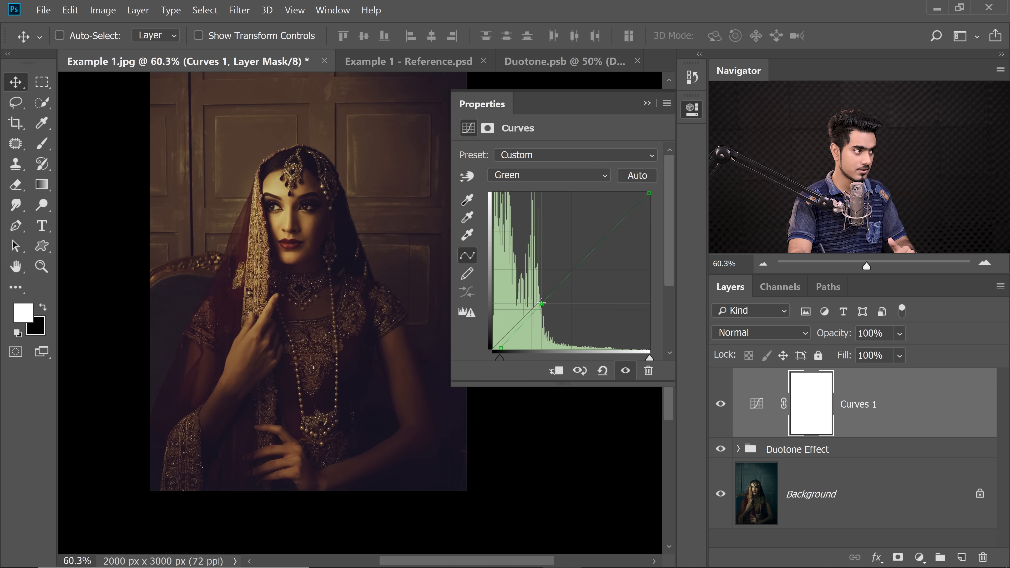
{"action": "left_click", "coordinate": [542, 303]}
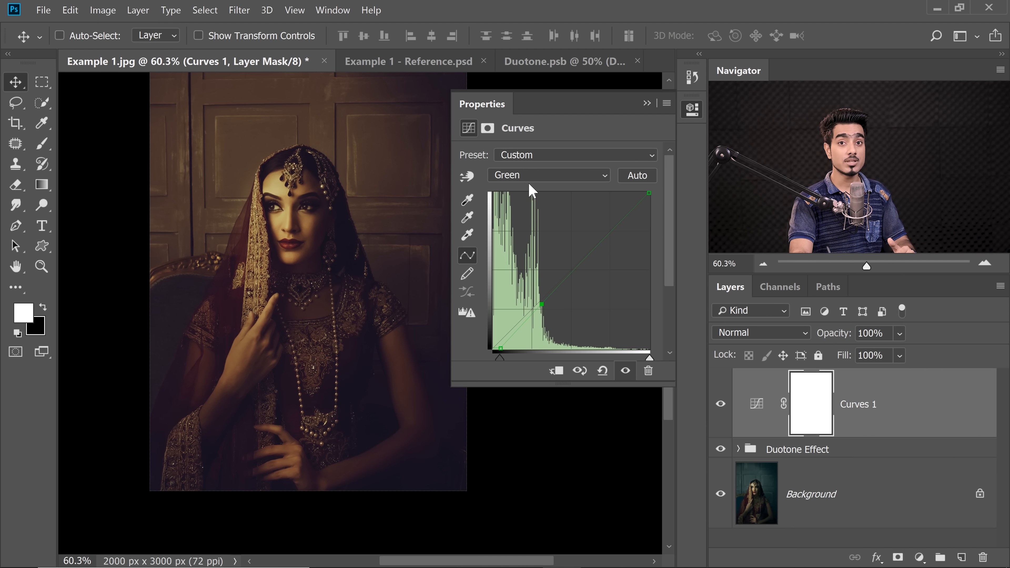
In the Curves layer's Red channel, shift the black point inward and raise a lower-midtone point, and compare the grade with the original photo
{"action": "left_click", "coordinate": [535, 177]}
{"action": "left_click", "coordinate": [525, 203]}
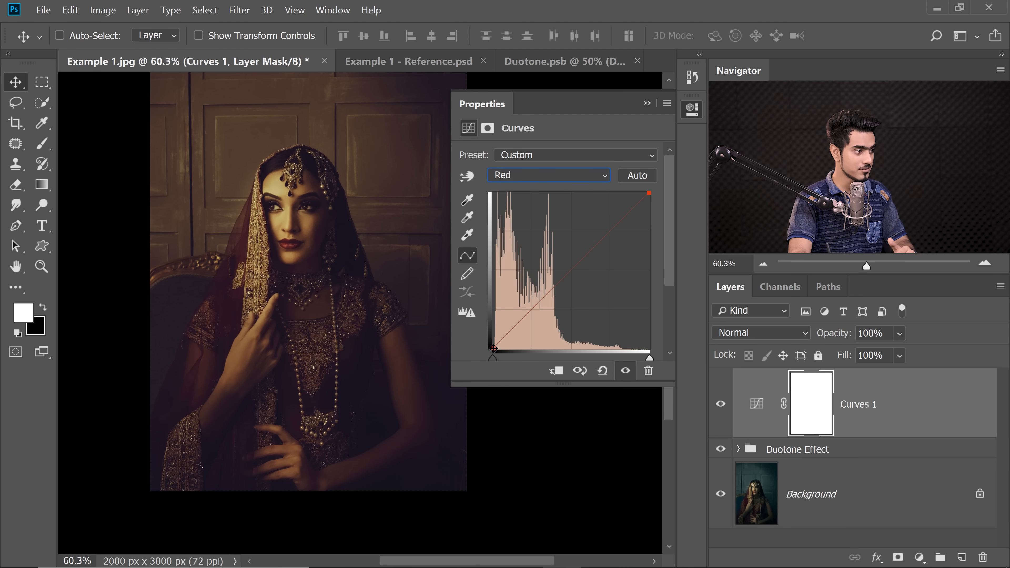
{"action": "left_click_drag", "start_coordinate": [493, 349], "coordinate": [503, 349]}
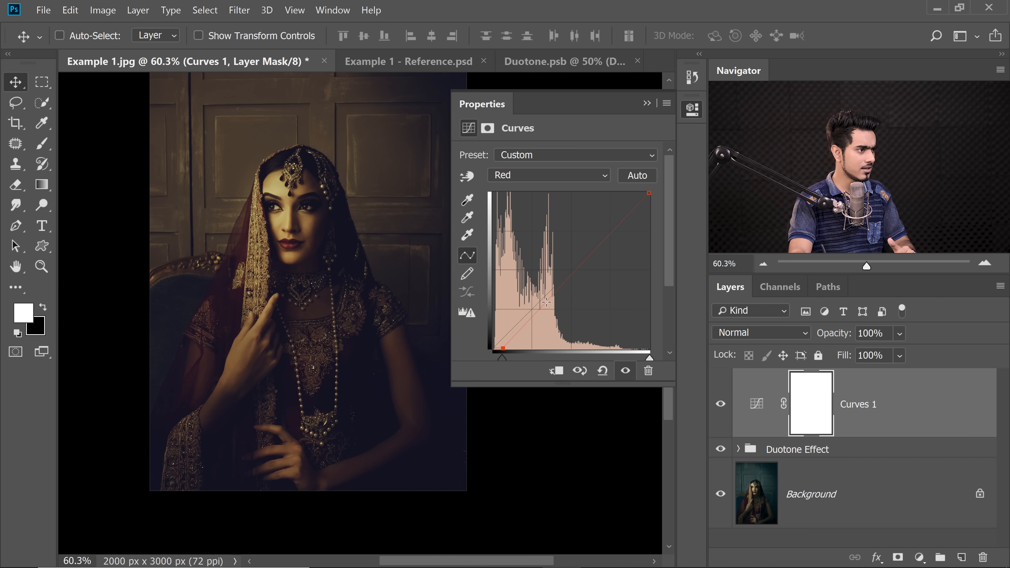
{"action": "left_click_drag", "start_coordinate": [544, 305], "coordinate": [540, 301]}
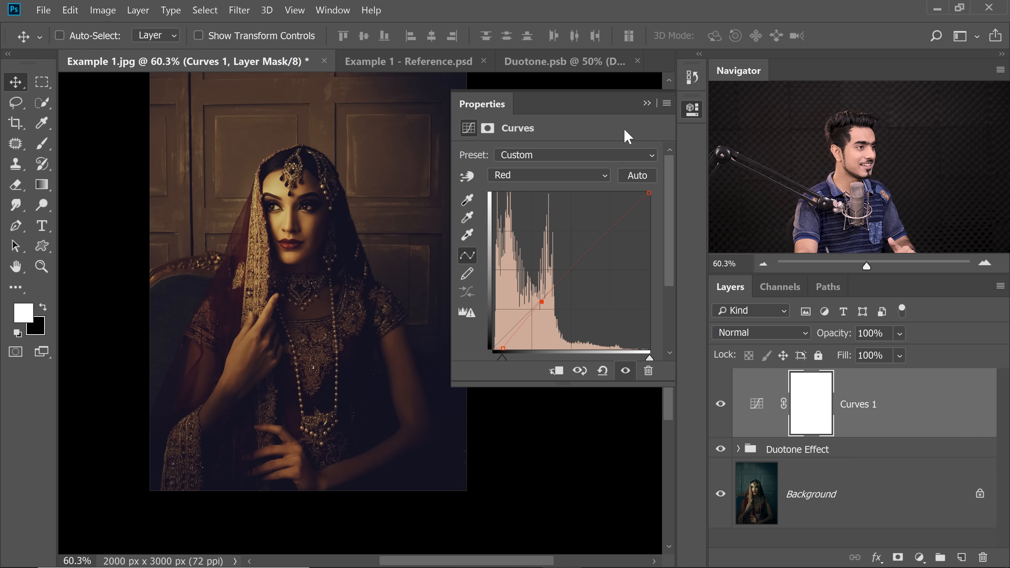
{"action": "left_click", "coordinate": [648, 103]}
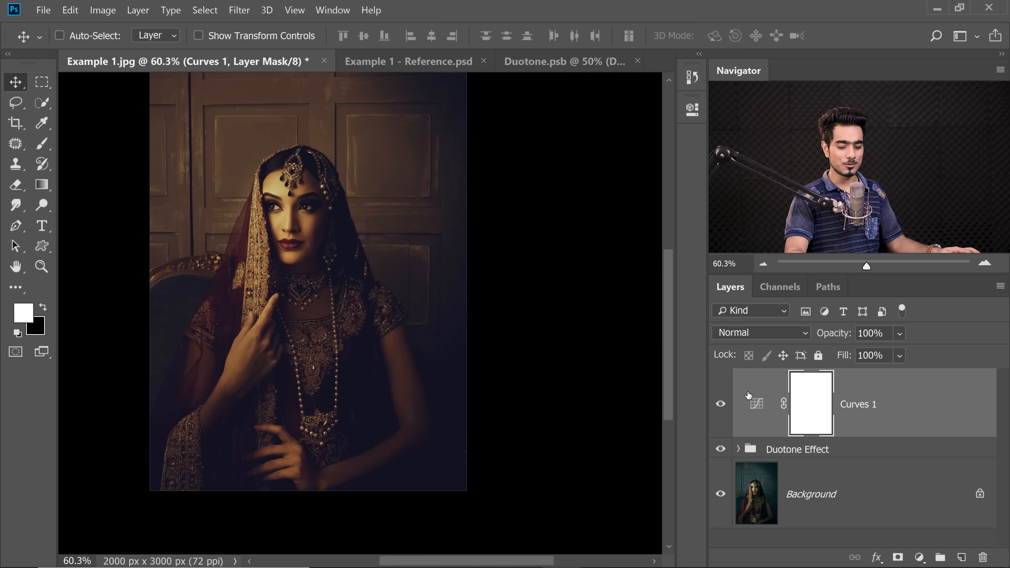
{"action": "key", "text": "ctrl+0"}
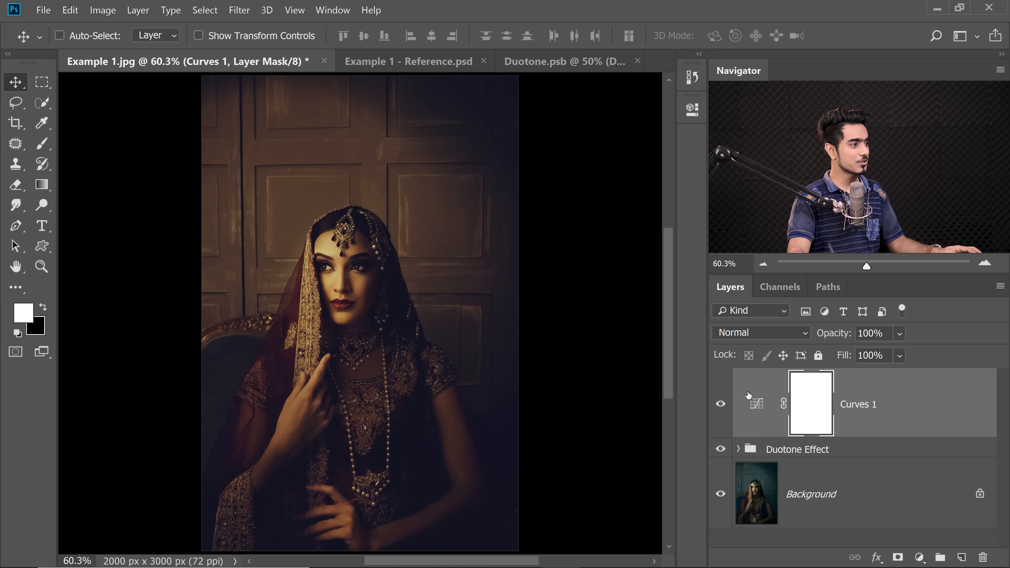
{"action": "left_click", "coordinate": [721, 493], "text": "alt"}
{"action": "left_click", "coordinate": [721, 494], "text": "alt"}
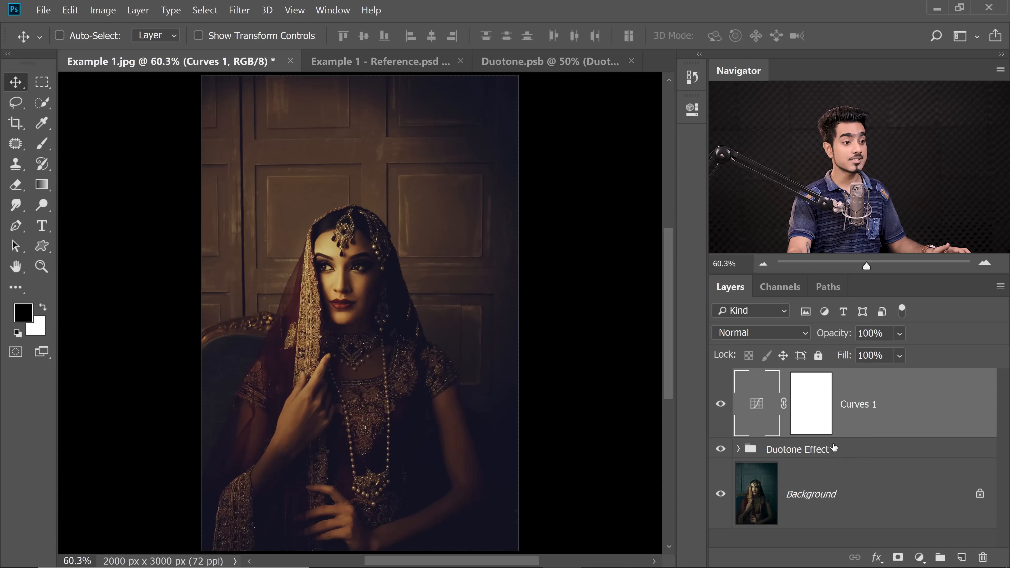
Select the Curves 1 layer and the Duotone Effect group together and group them
{"action": "key", "text": "ctrl"}
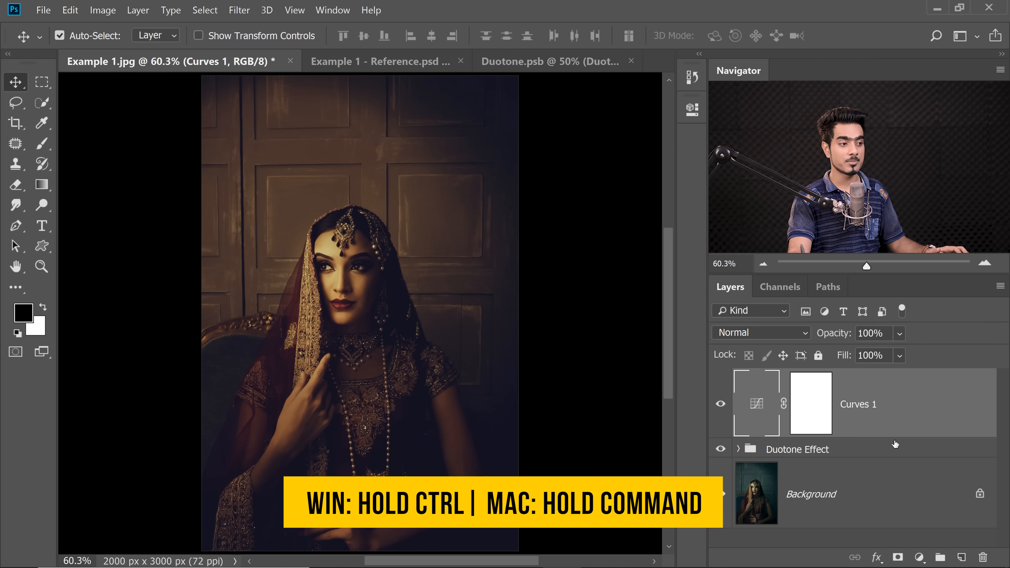
{"action": "left_click", "coordinate": [845, 451], "text": "ctrl"}
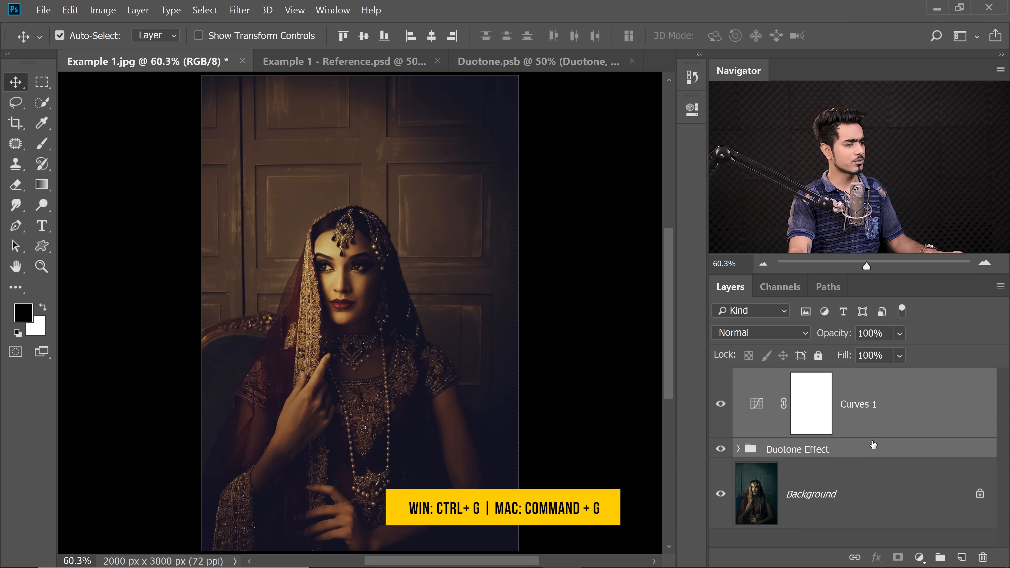
{"action": "key", "text": "ctrl+g"}
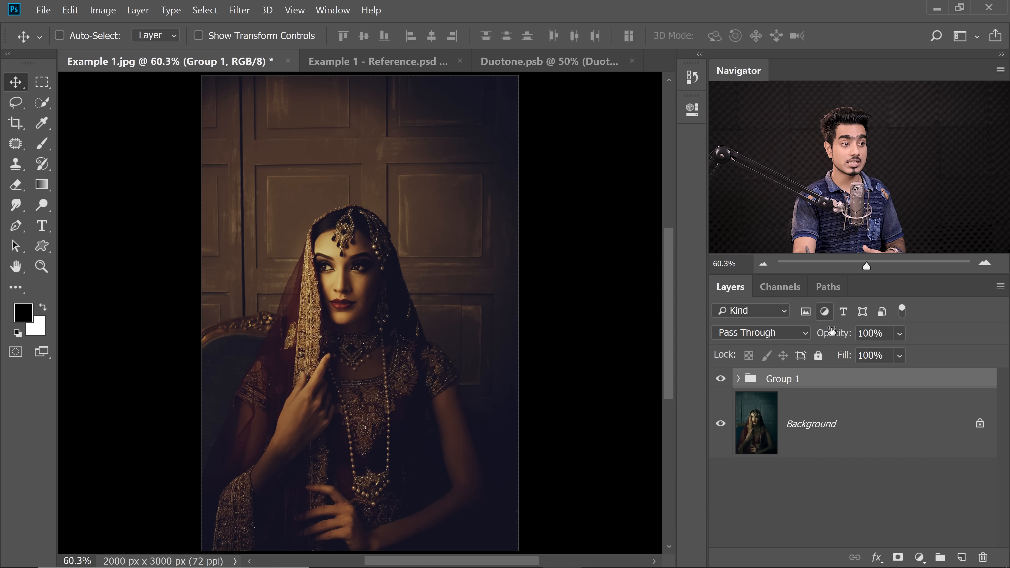
Set the outer group's opacity to 86% and compare the image with and without the whole grade
{"action": "mouse_move", "coordinate": [834, 335]}
{"action": "left_mouse_down"}
{"action": "mouse_move", "coordinate": [793, 338]}
{"action": "mouse_move", "coordinate": [824, 339]}
{"action": "left_mouse_up"}
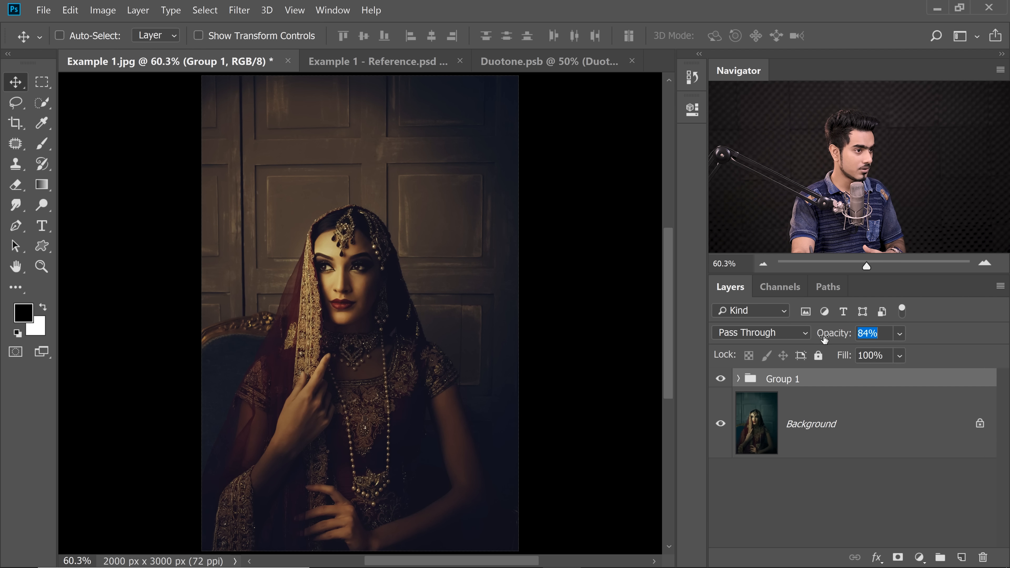
{"action": "left_click", "coordinate": [834, 328]}
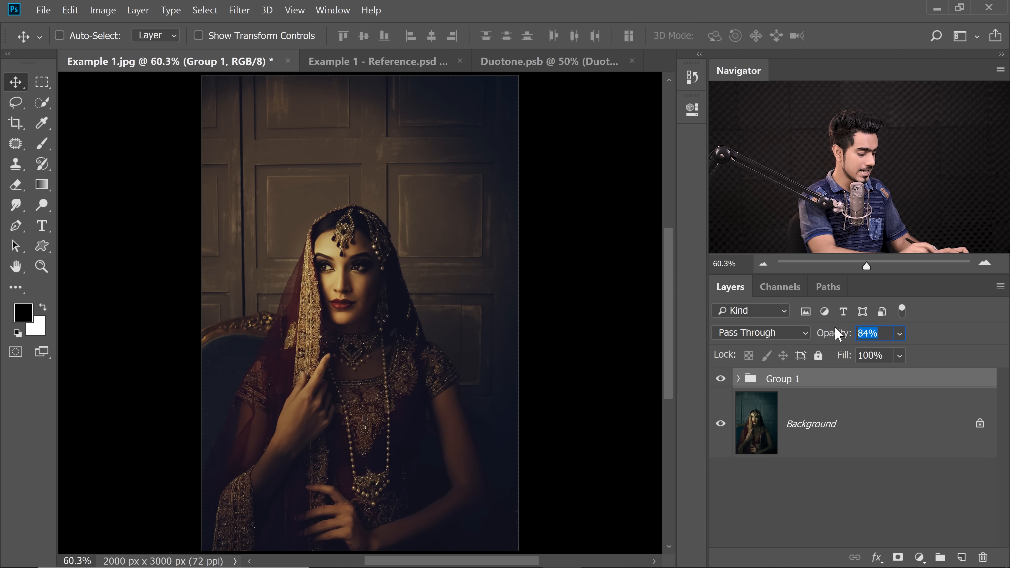
{"action": "type", "text": "86"}
{"action": "key", "text": "Return"}
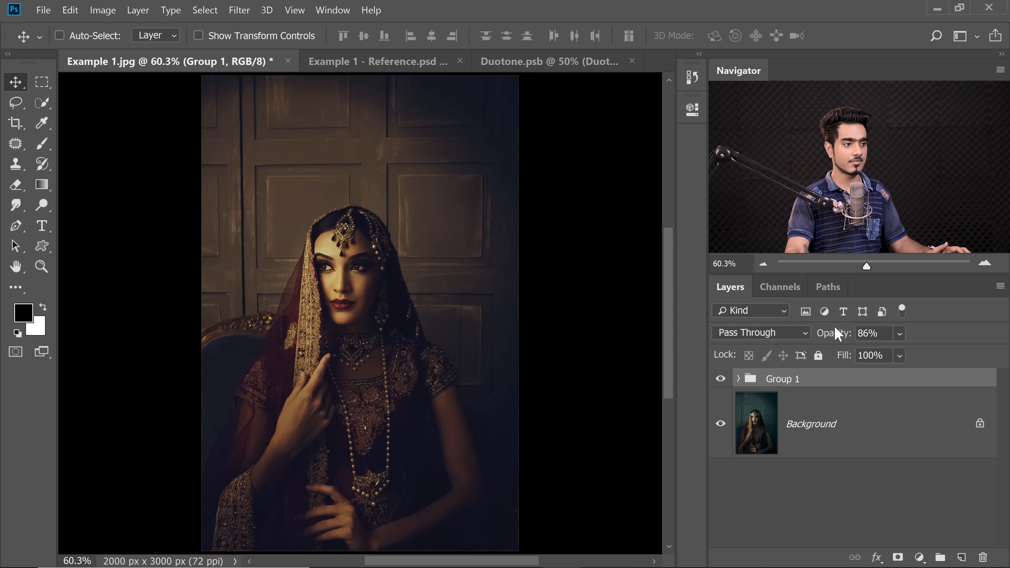
{"action": "left_click", "coordinate": [721, 380]}
{"action": "left_click", "coordinate": [720, 380]}
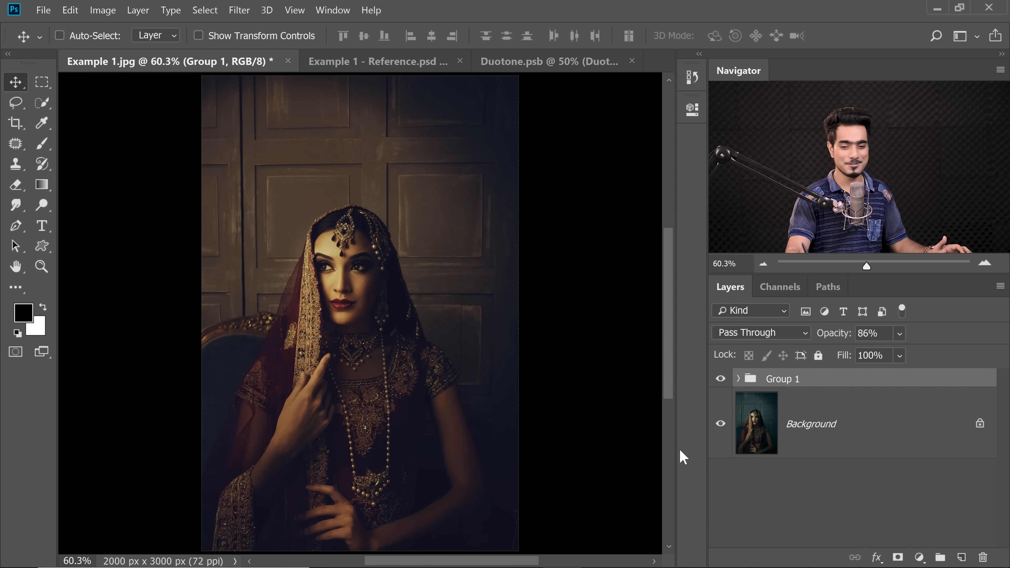